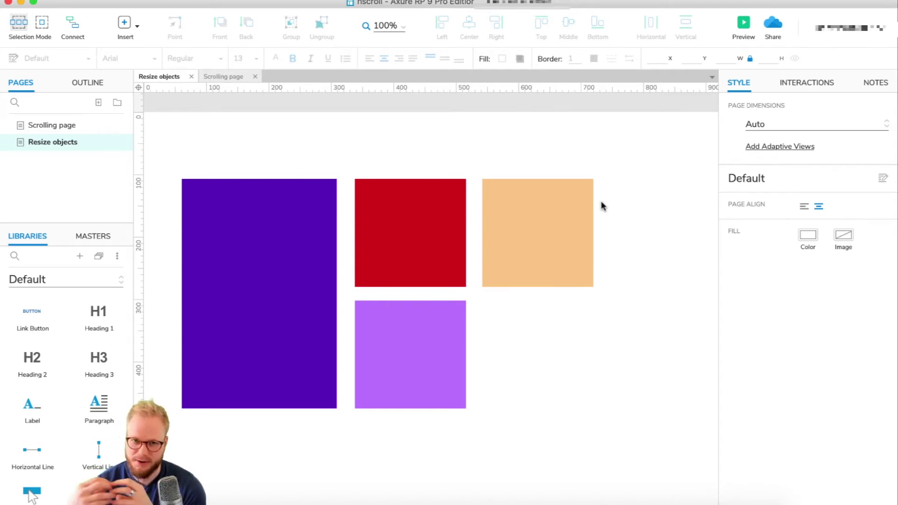
# Inspect the red, dark purple and lavender boxes' properties in the Style pane
pyautogui.click(578, 199)
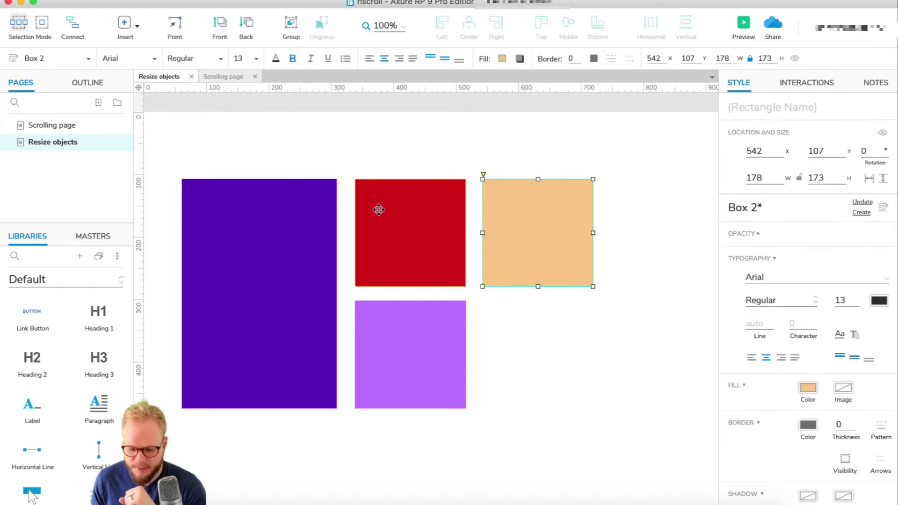
pyautogui.click(393, 205)
pyautogui.click(254, 204)
pyautogui.click(369, 313)
pyautogui.click(399, 225)
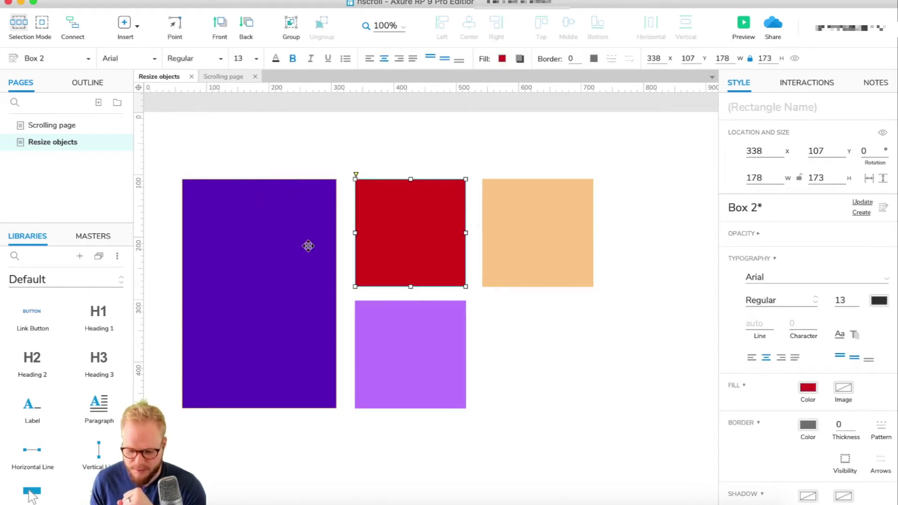
pyautogui.click(307, 245)
# Recheck the red and purple boxes, then preview the Resize objects page in Chrome
pyautogui.click(411, 341)
pyautogui.click(332, 256)
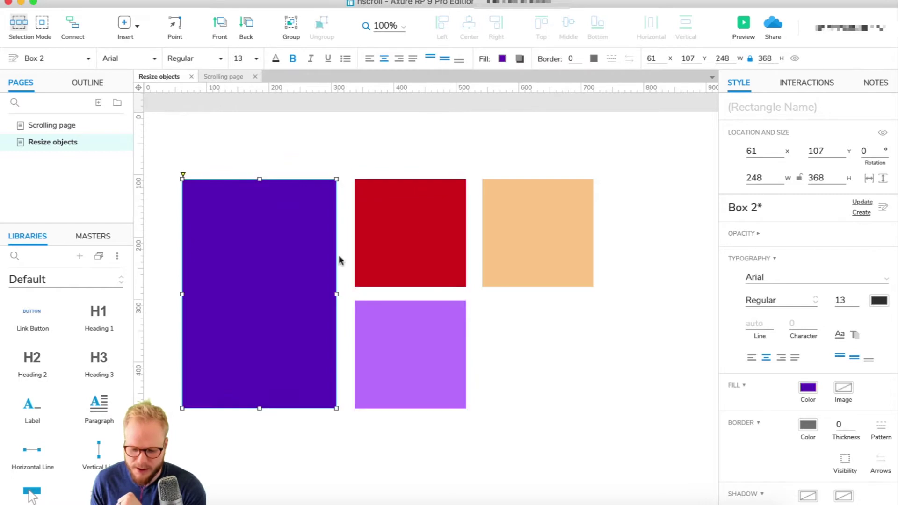
pyautogui.press('super+period')
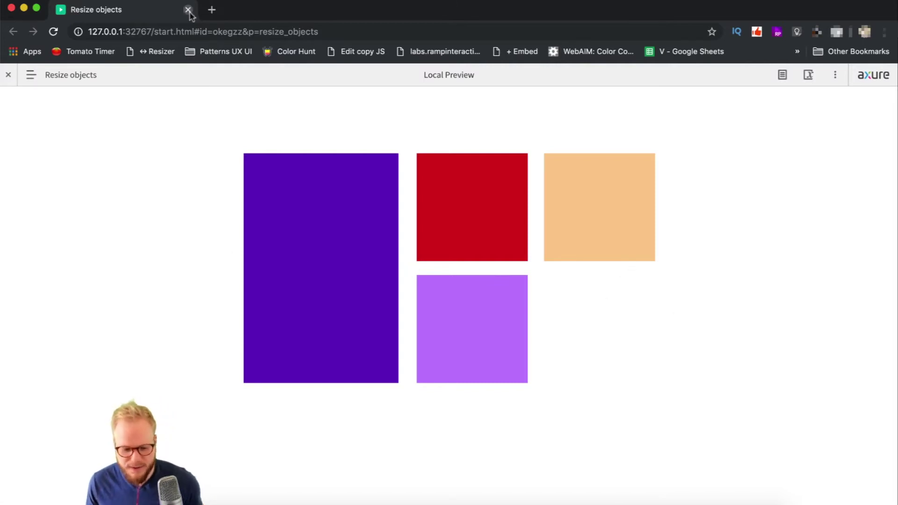
# Leave the Chrome preview and return to the Axure editor
pyautogui.press('super+Tab')
# Convert the peach box into a dynamic panel named ++StretchBlock and try enlarging it
pyautogui.click(595, 245)
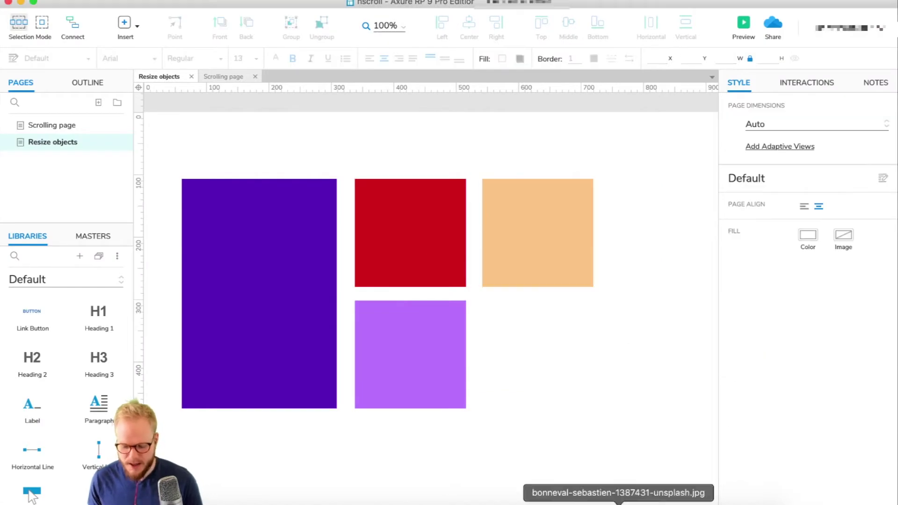
pyautogui.click(547, 248)
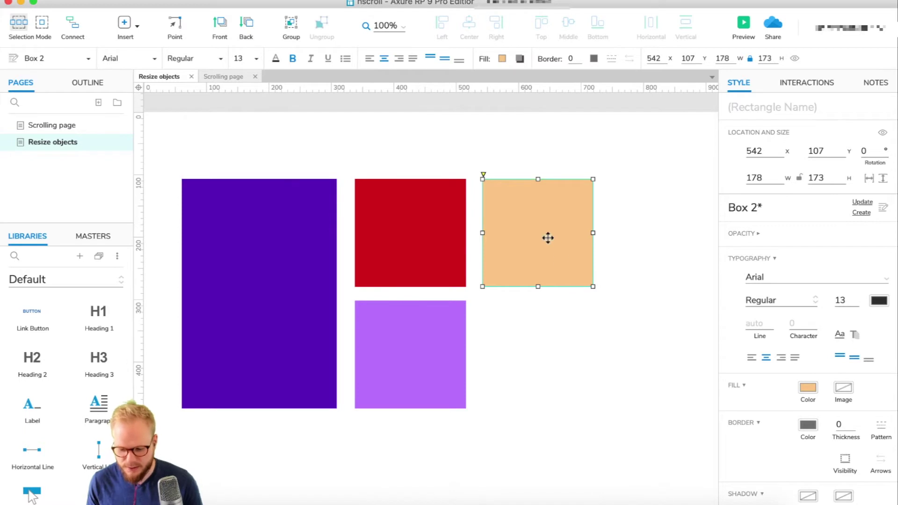
pyautogui.hscroll(2, 538, 241)
pyautogui.rightClick(522, 233)
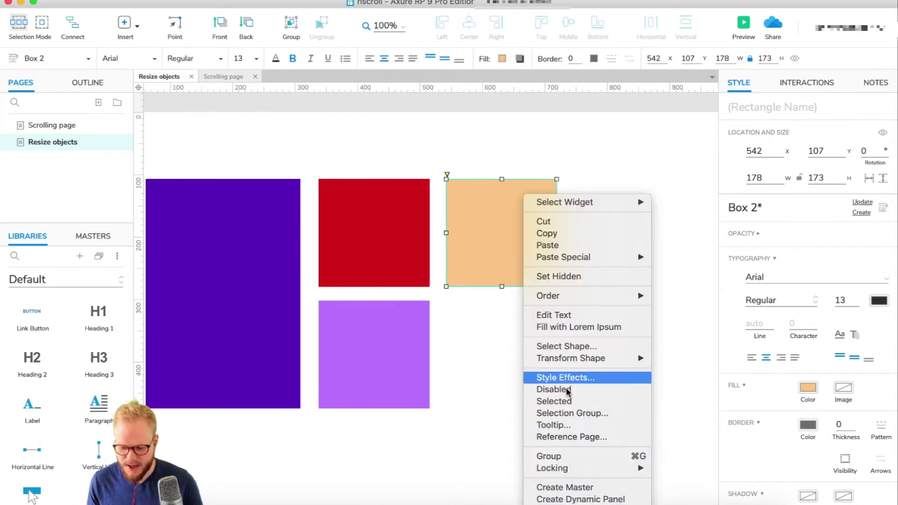
pyautogui.click(588, 499)
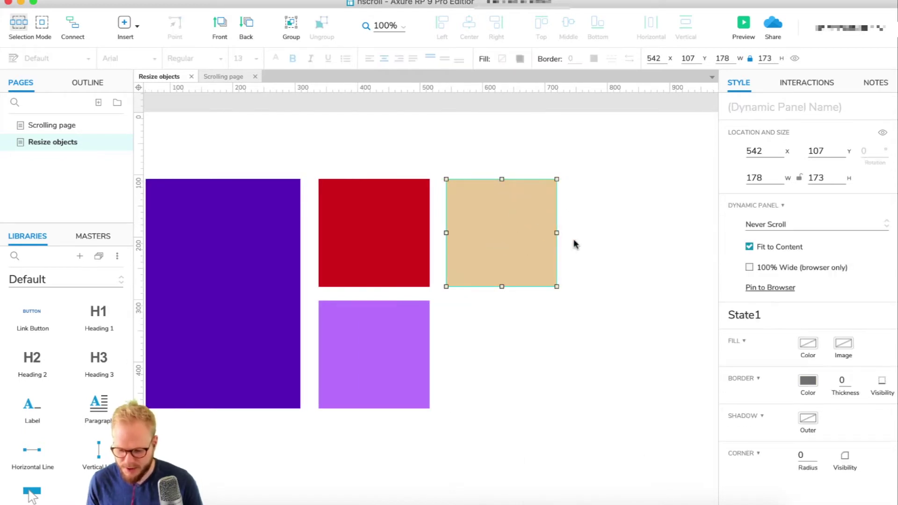
pyautogui.click(800, 108)
pyautogui.write('++')
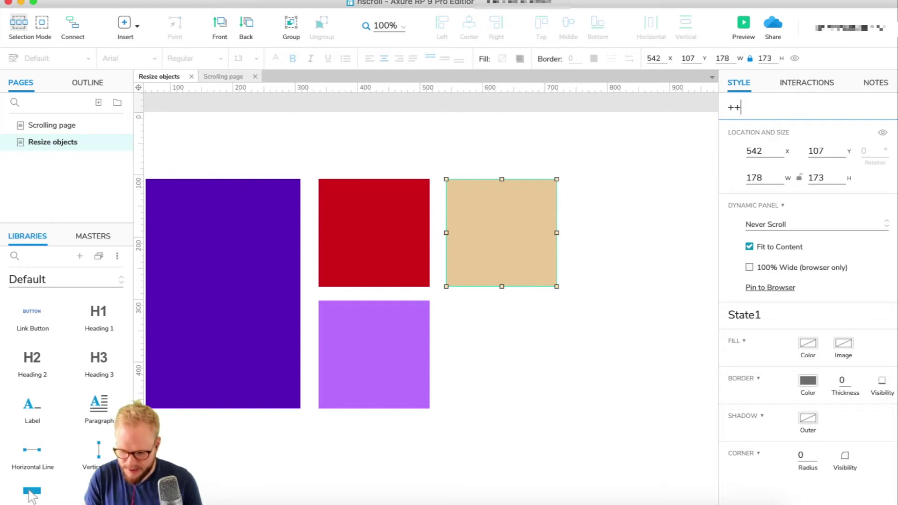
pyautogui.write('StretchBlock')
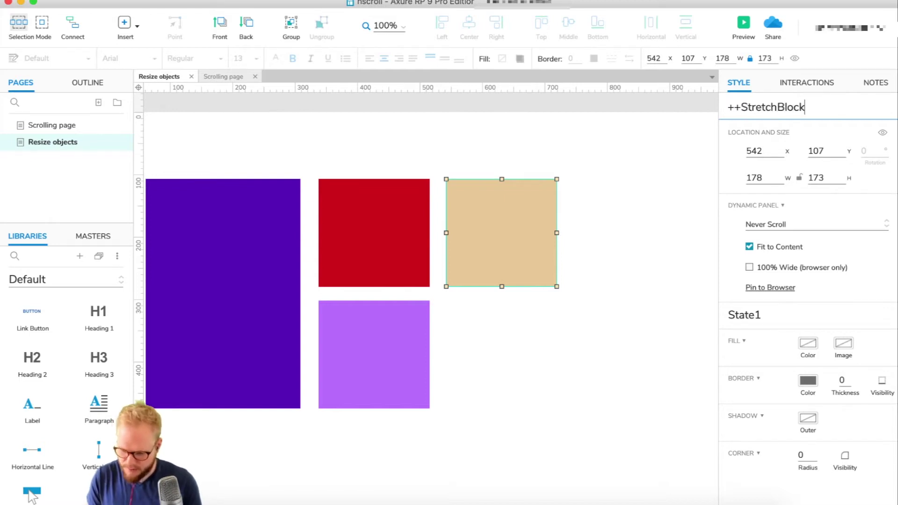
pyautogui.click(467, 239)
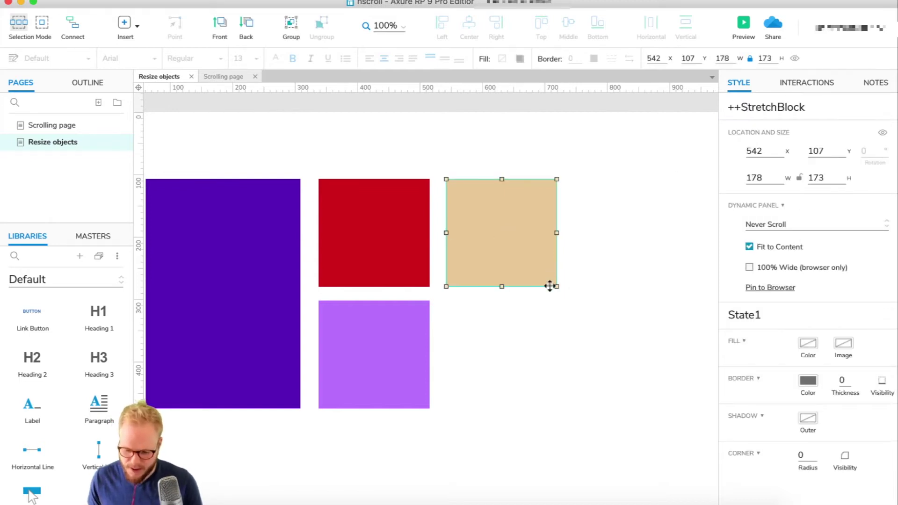
pyautogui.moveTo(556, 286); pyautogui.dragTo(632, 405)
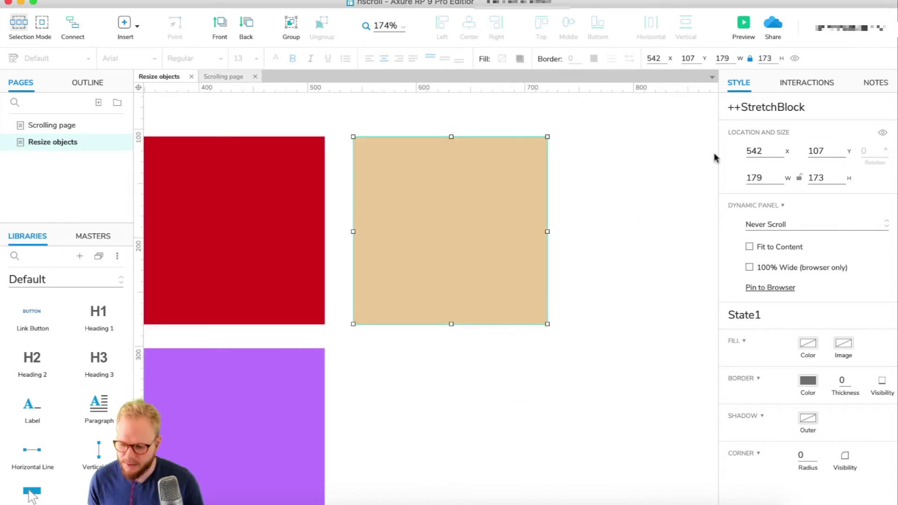
# Open ++StretchBlock's State1, delete the peach box and shrink the forest photo to 527×351
pyautogui.click(574, 329)
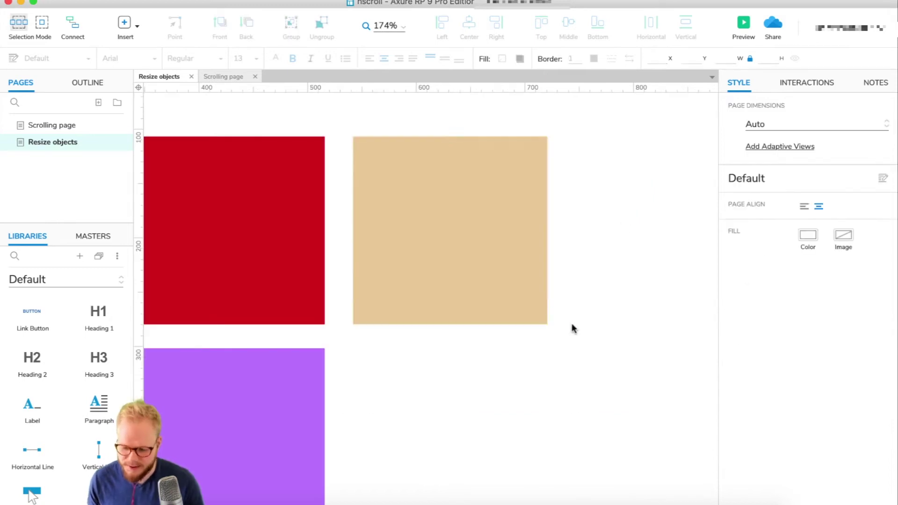
pyautogui.click(528, 266)
pyautogui.doubleClick(495, 243)
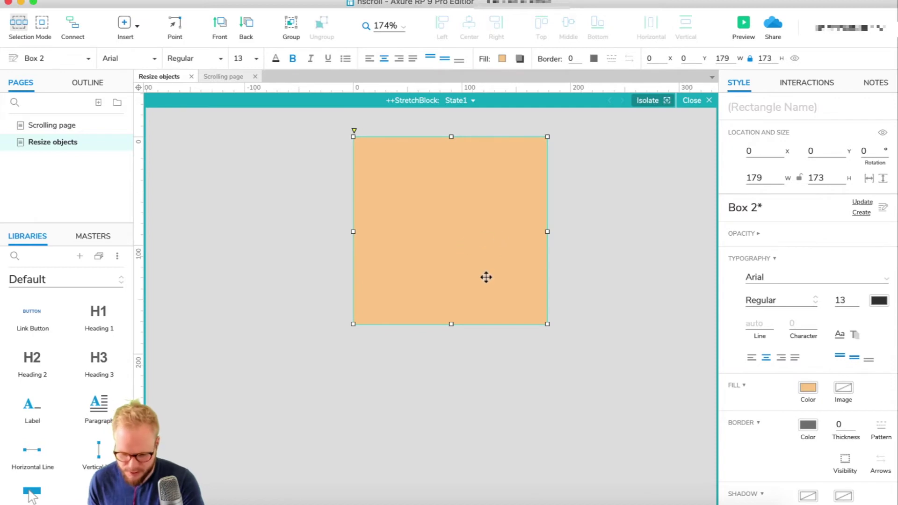
pyautogui.press('Delete')
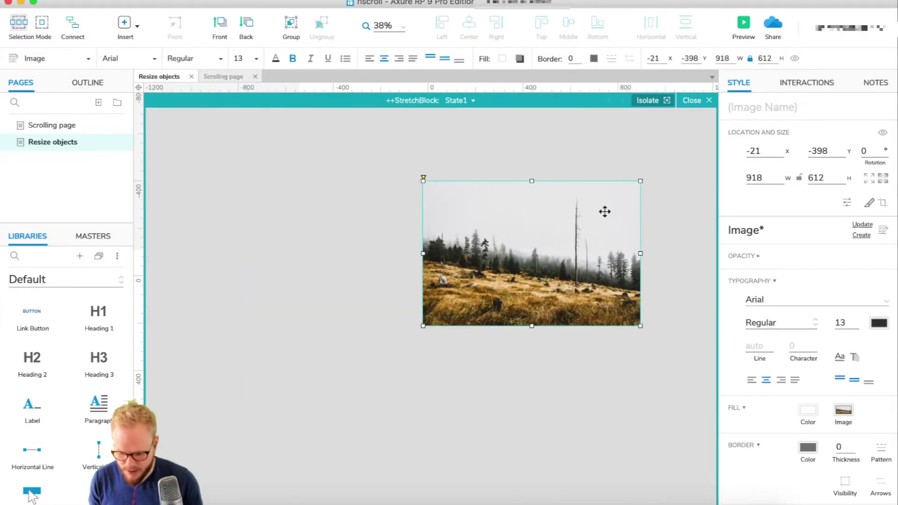
pyautogui.moveTo(640, 180); pyautogui.dragTo(538, 331)
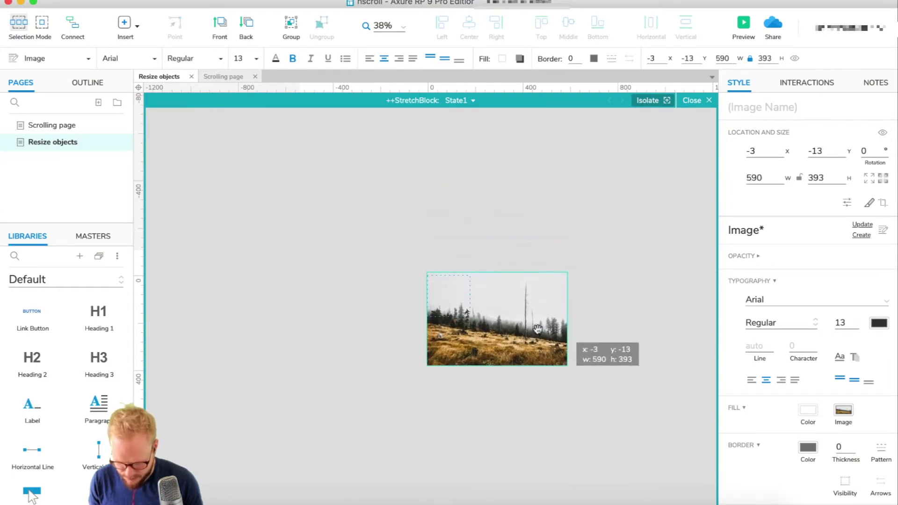
pyautogui.moveTo(568, 364); pyautogui.dragTo(550, 358)
# Resize the forest photo to 547×365 and move it to position 0,0
pyautogui.press('Escape')
pyautogui.click(447, 349)
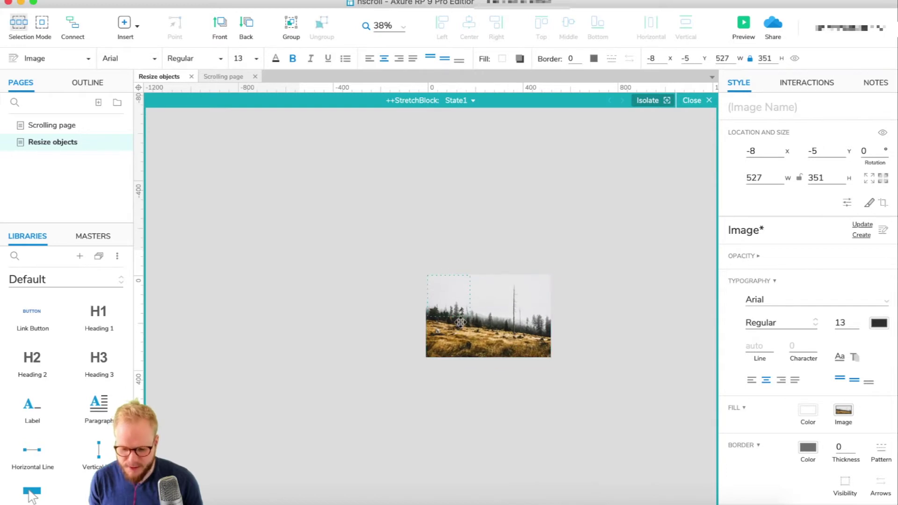
pyautogui.scroll(5, 461, 321)
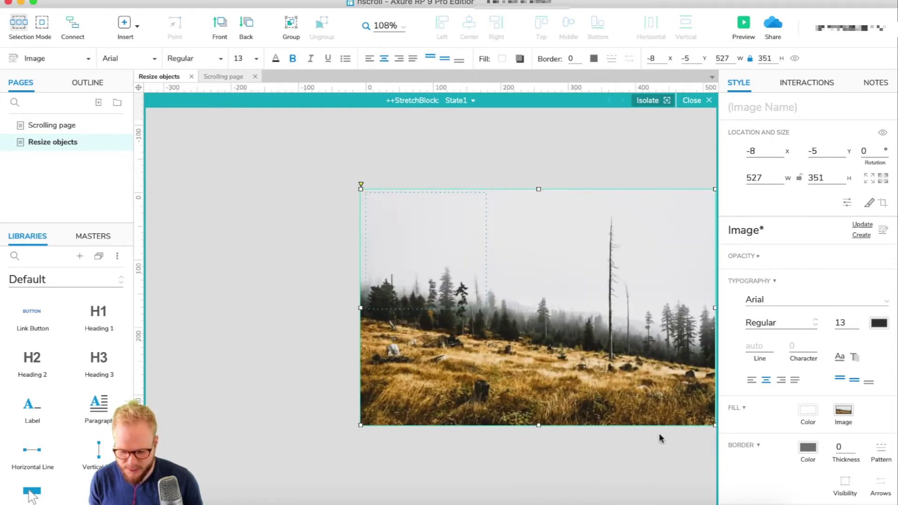
pyautogui.hscroll(3, 609, 464)
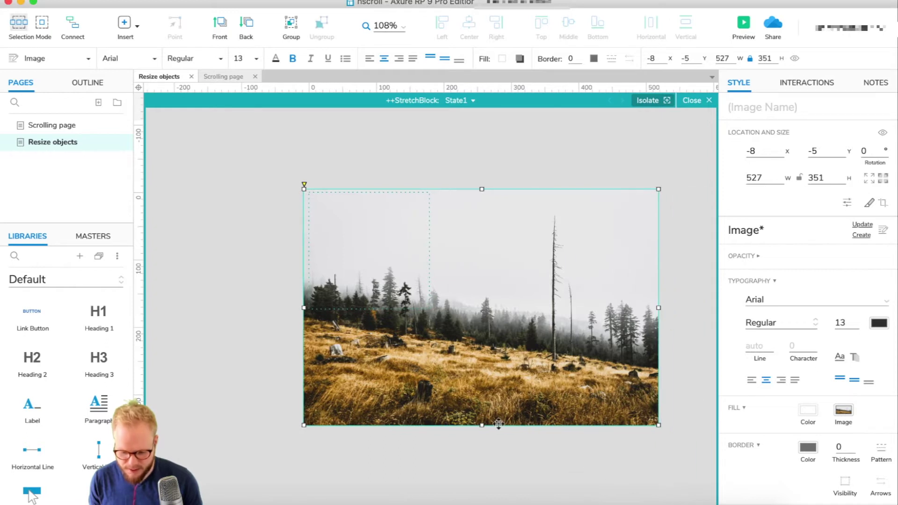
pyautogui.moveTo(659, 427)
pyautogui.mouseDown()
pyautogui.moveTo(702, 451)
pyautogui.moveTo(671, 435)
pyautogui.mouseUp()
pyautogui.click(555, 150)
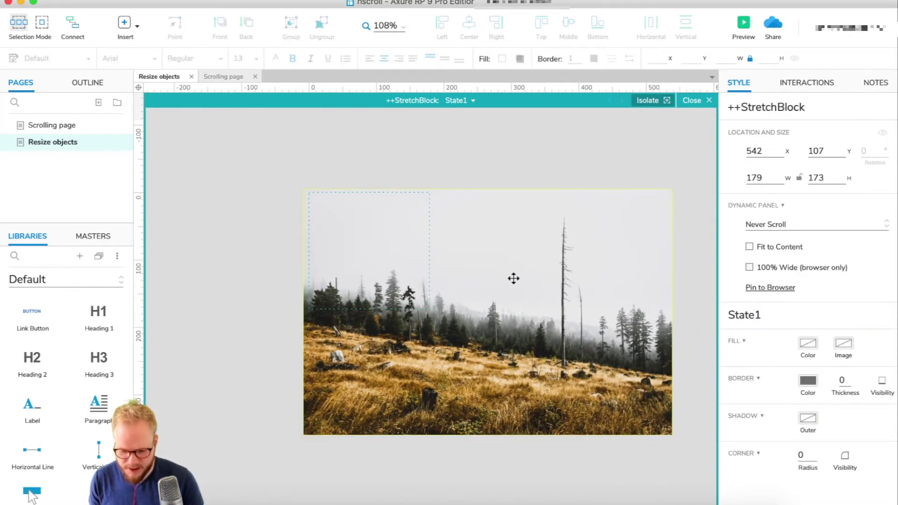
pyautogui.click(473, 252)
pyautogui.moveTo(511, 244); pyautogui.dragTo(515, 244)
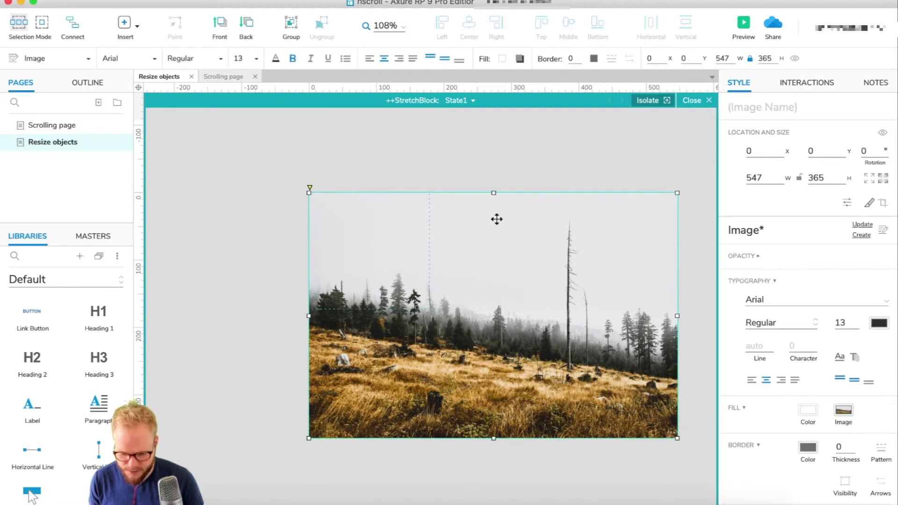
pyautogui.click(432, 175)
# Return to the page and select the ++StretchBlock image panel to inspect it
pyautogui.click(705, 100)
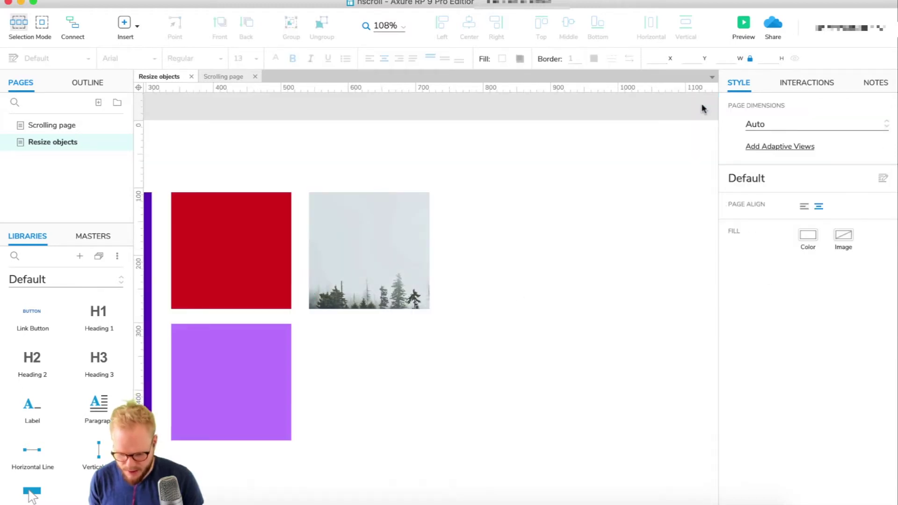
pyautogui.hscroll(-5, 449, 281)
pyautogui.hscroll(-5, 397, 269)
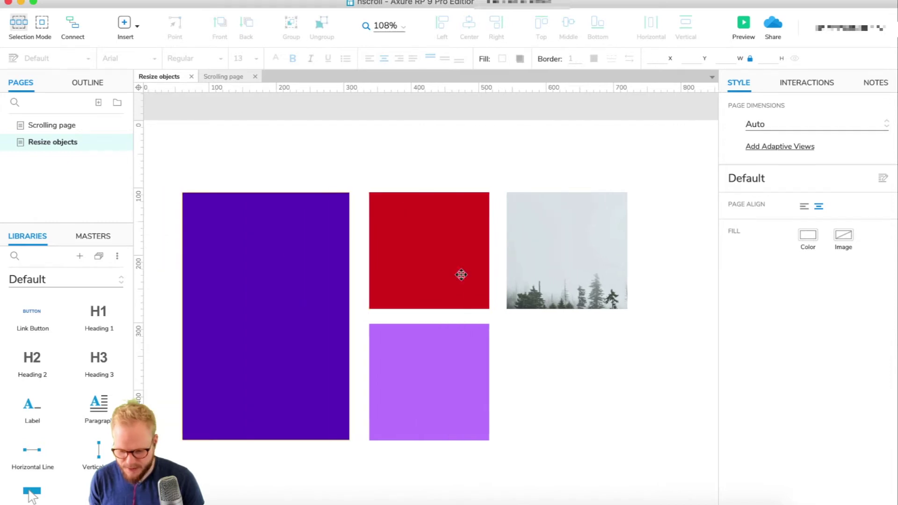
pyautogui.click(561, 252)
pyautogui.hscroll(5, 608, 336)
pyautogui.click(570, 328)
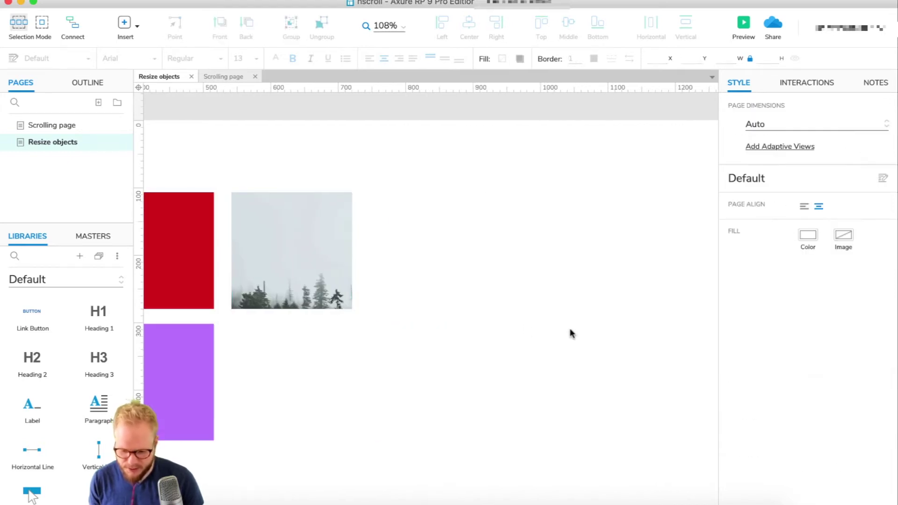
pyautogui.hscroll(-5, 327, 323)
pyautogui.click(474, 260)
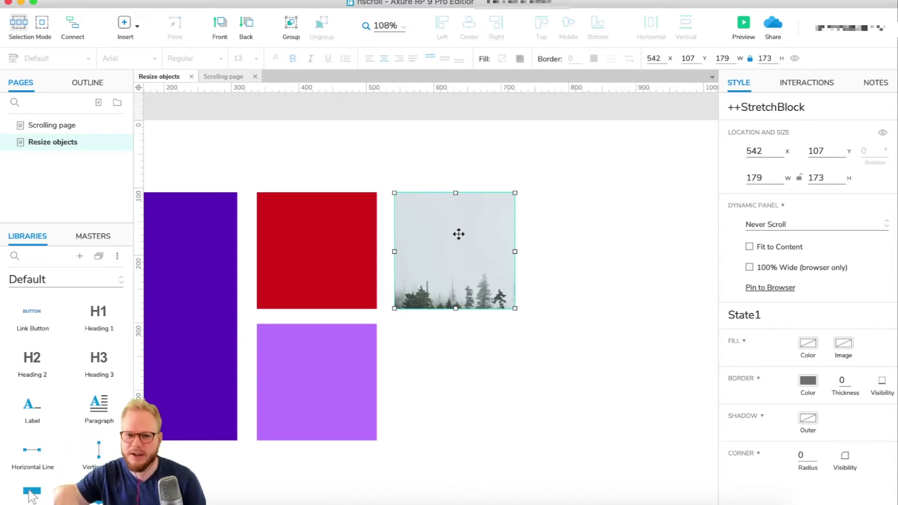
pyautogui.click(496, 350)
pyautogui.scroll(5, 476, 279)
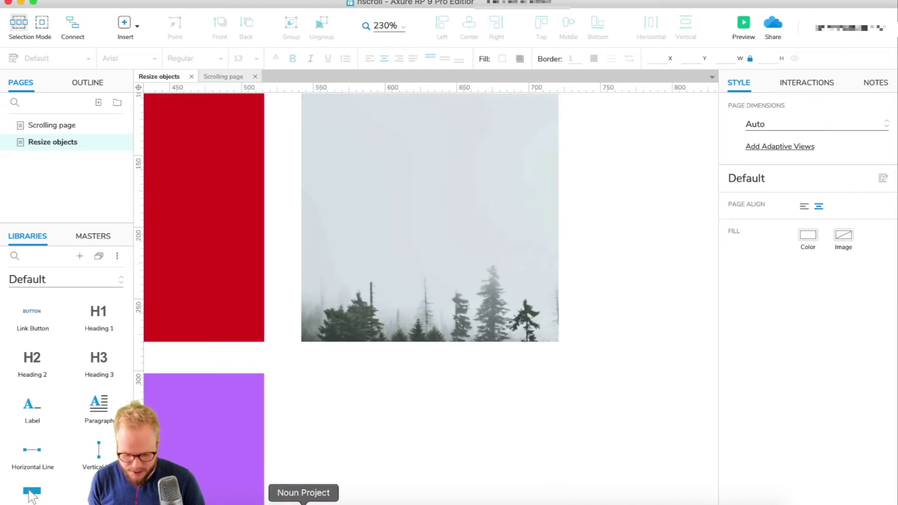
# Open the Noun Project icon app and clear the old search term 'Trash'
pyautogui.click(304, 500)
pyautogui.moveTo(318, 94); pyautogui.dragTo(107, 81)
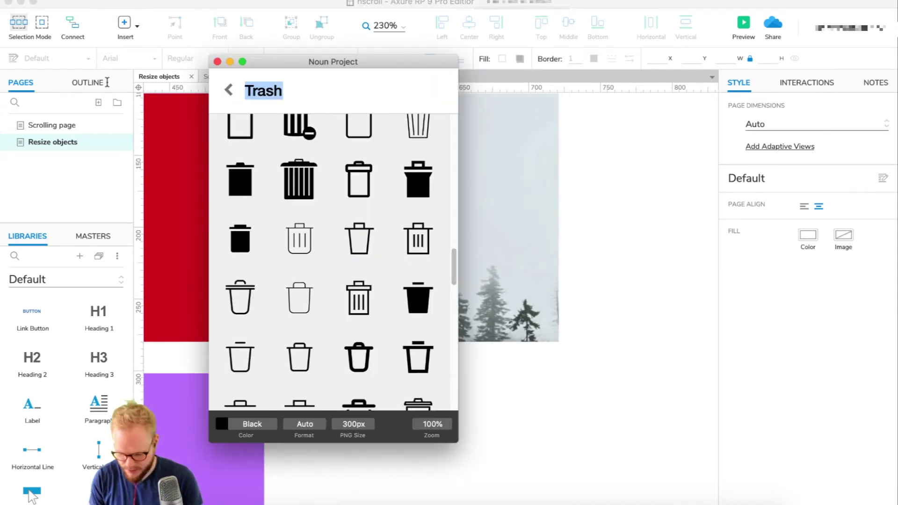
pyautogui.press('BackSpace')
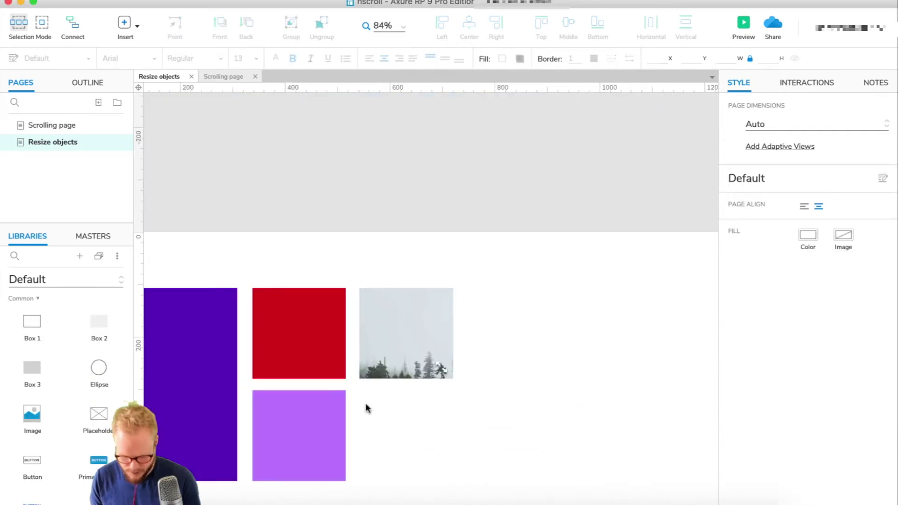
pyautogui.scroll(5, 365, 352)
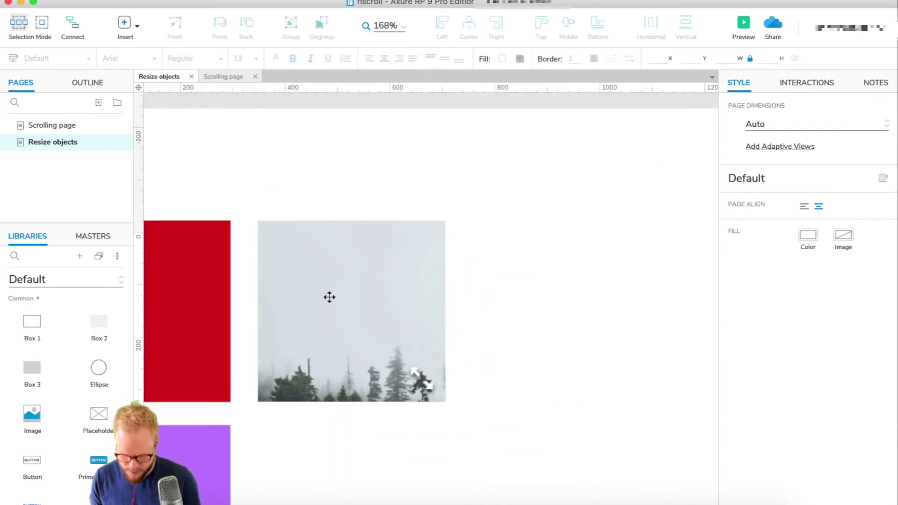
pyautogui.scroll(1, 330, 297)
# Select the small arrows icon on the forest image and edit ++StretchBlock's State1
pyautogui.click(489, 360)
pyautogui.scroll(-5, 496, 347)
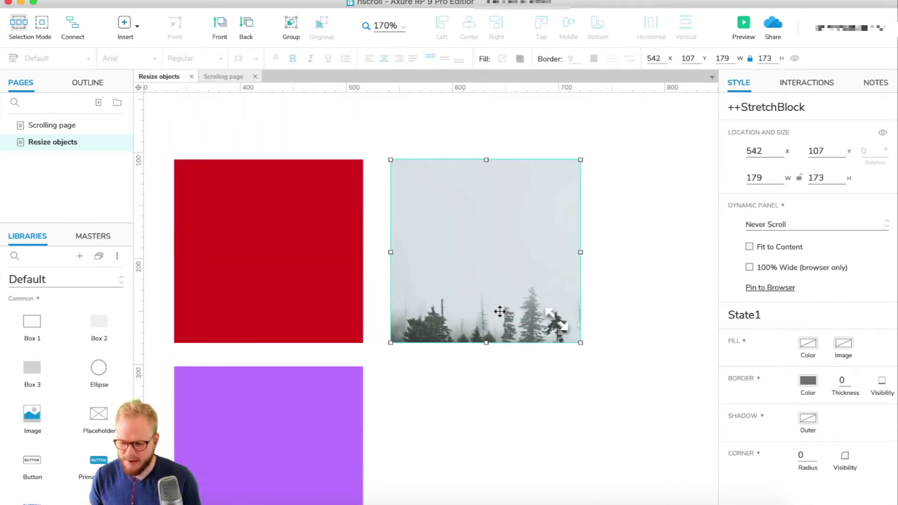
pyautogui.hscroll(5, 482, 310)
pyautogui.scroll(1, 301, 269)
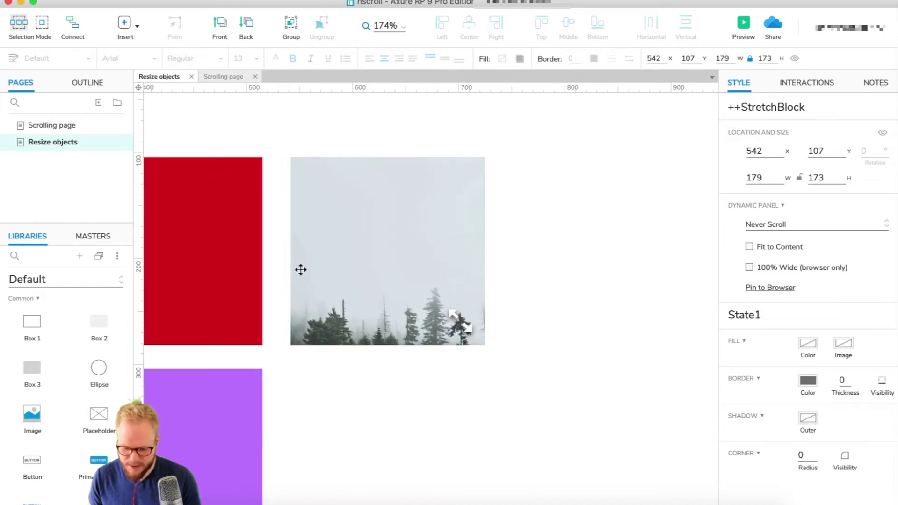
pyautogui.scroll(2, 301, 269)
pyautogui.click(496, 334)
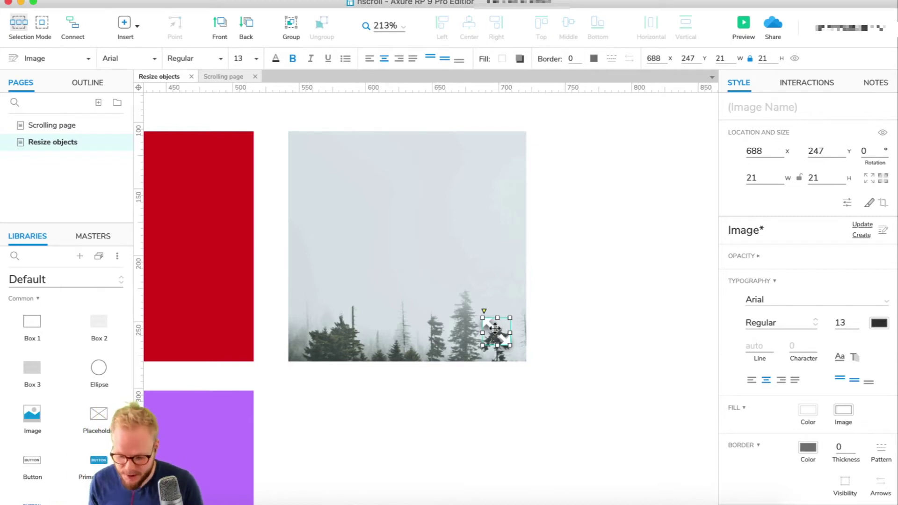
pyautogui.doubleClick(483, 275)
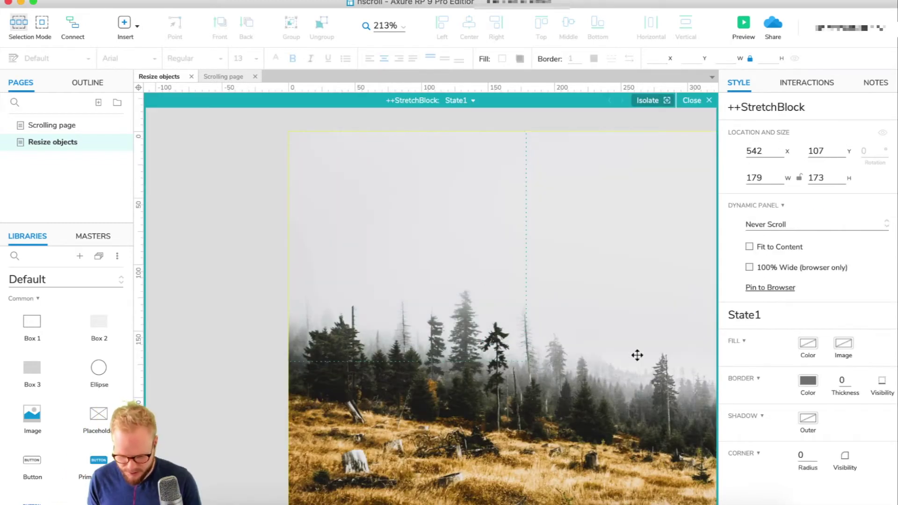
# Convert the arrows icon into a dynamic panel named ++ResizeCTA
pyautogui.click(502, 336)
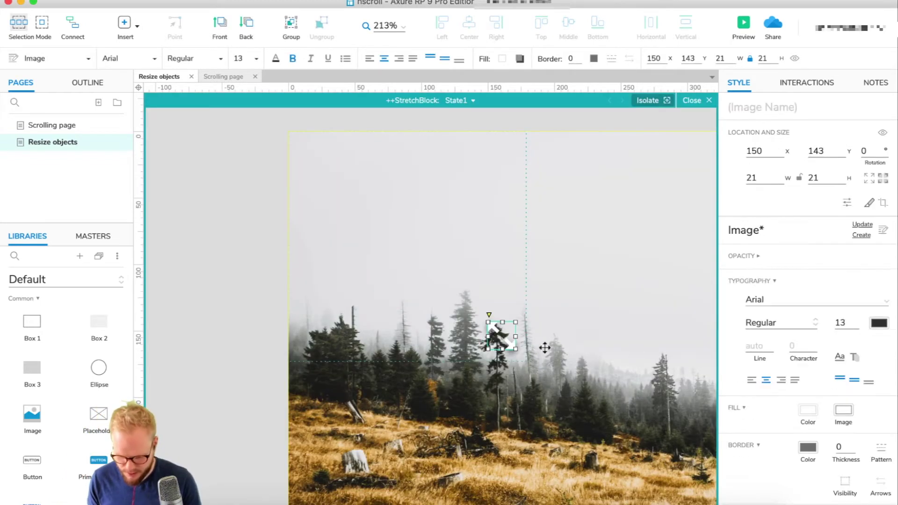
pyautogui.rightClick(503, 336)
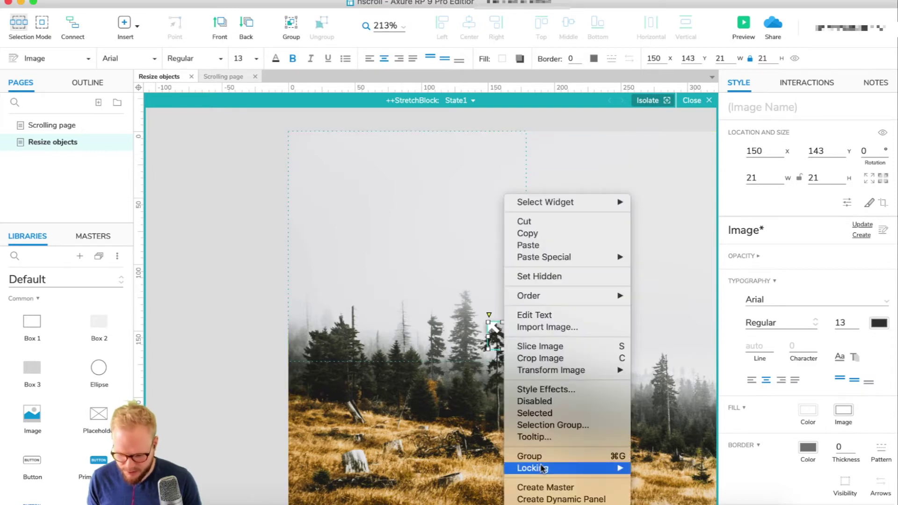
pyautogui.click(557, 498)
pyautogui.click(813, 104)
pyautogui.write('++ResizeCTA')
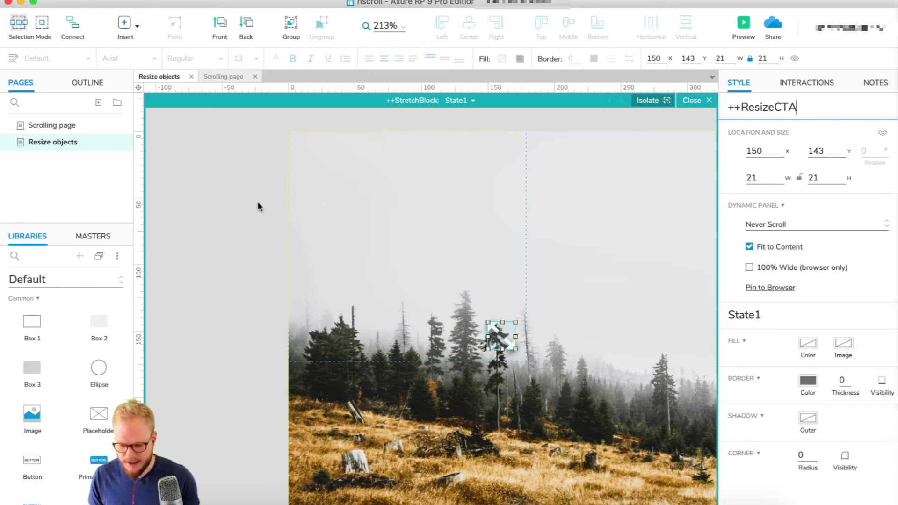
pyautogui.click(393, 279)
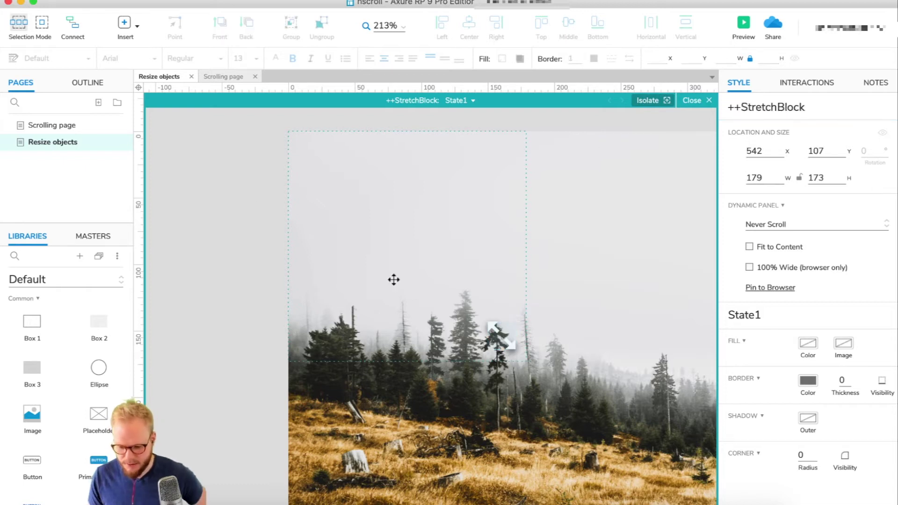
# Hide ++ResizeCTA by default and return to the Resize objects page
pyautogui.click(510, 342)
pyautogui.click(883, 132)
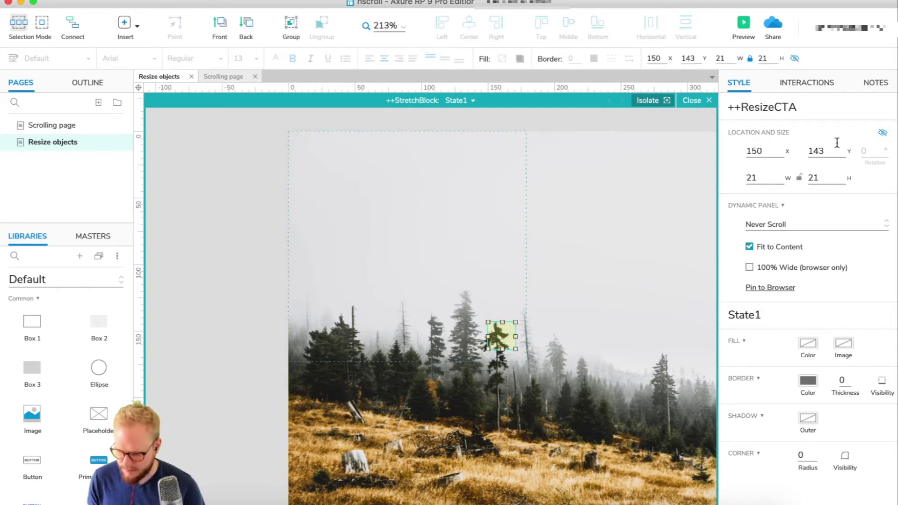
pyautogui.click(710, 99)
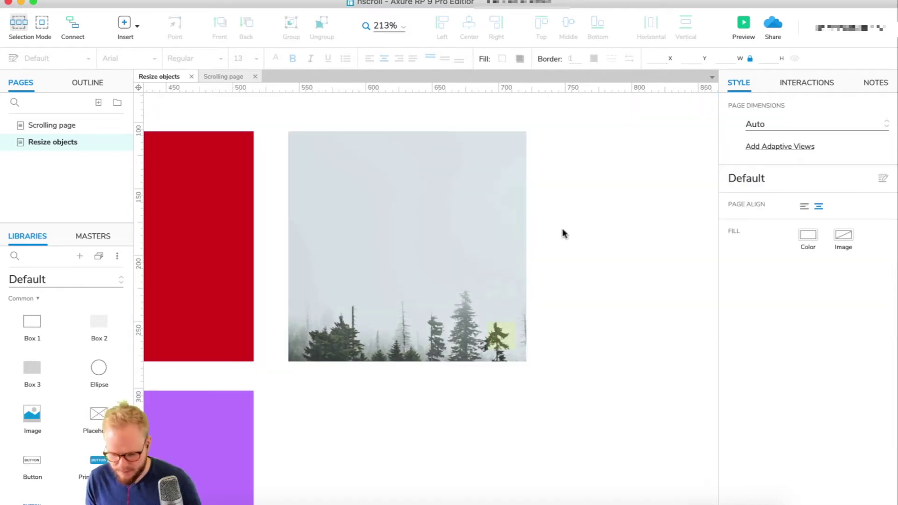
# Add an OnMouseEnter interaction to ++StretchBlock that shows ++ResizeCTA
pyautogui.click(471, 273)
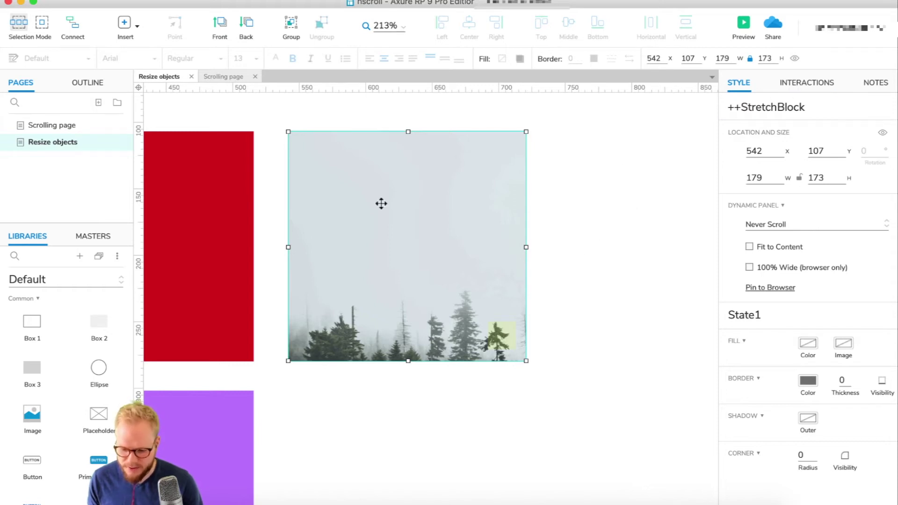
pyautogui.click(803, 83)
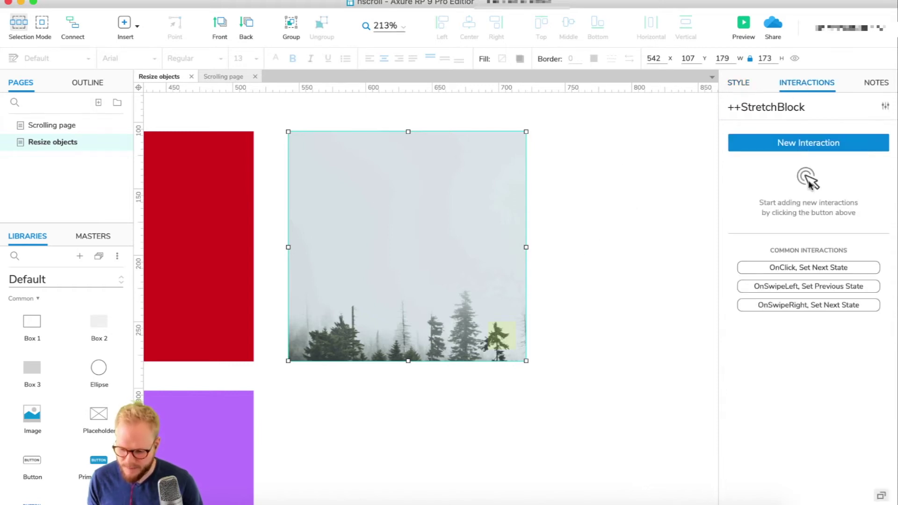
pyautogui.click(811, 146)
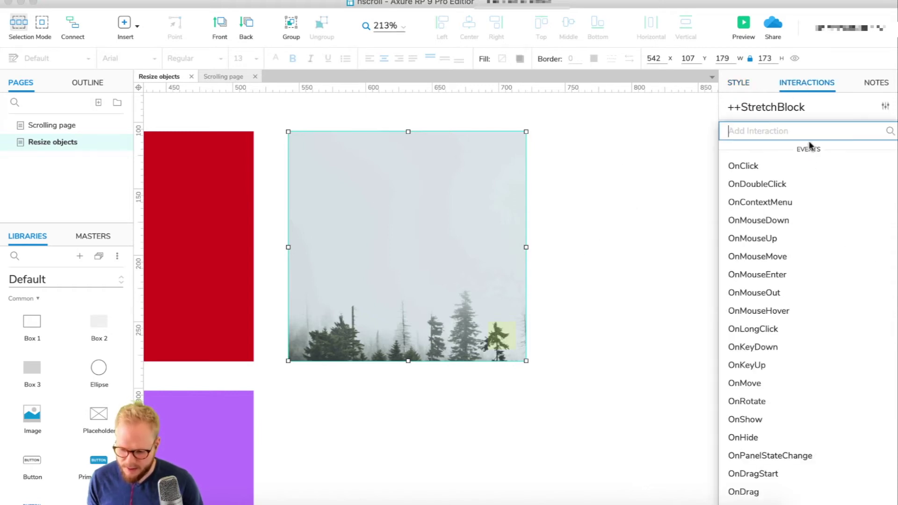
pyautogui.click(768, 276)
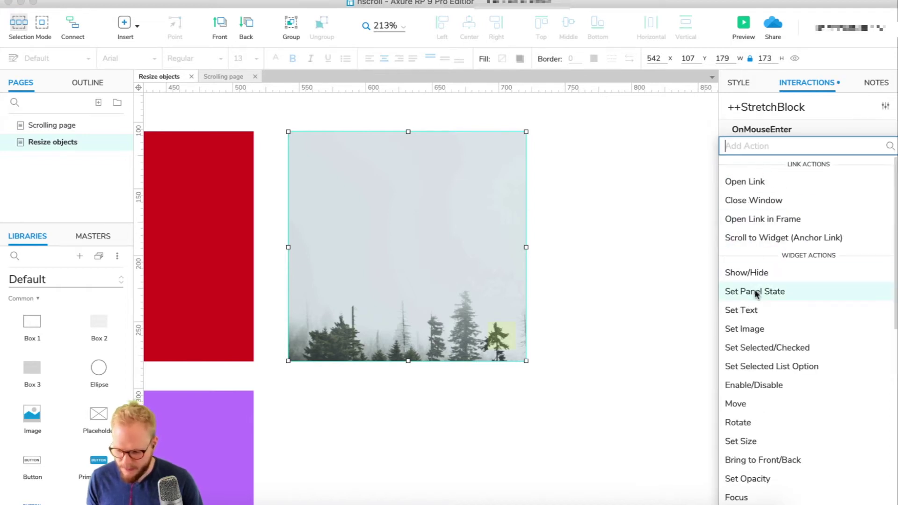
pyautogui.click(747, 273)
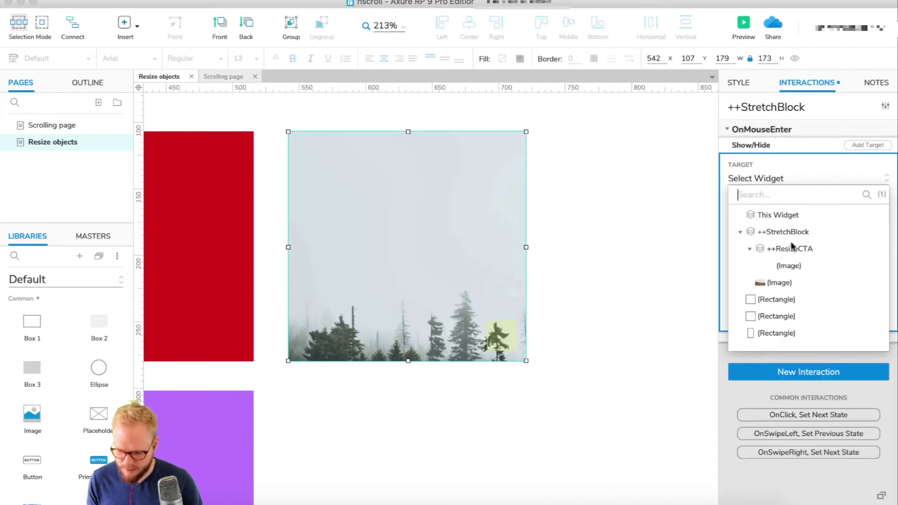
pyautogui.click(792, 247)
pyautogui.click(865, 298)
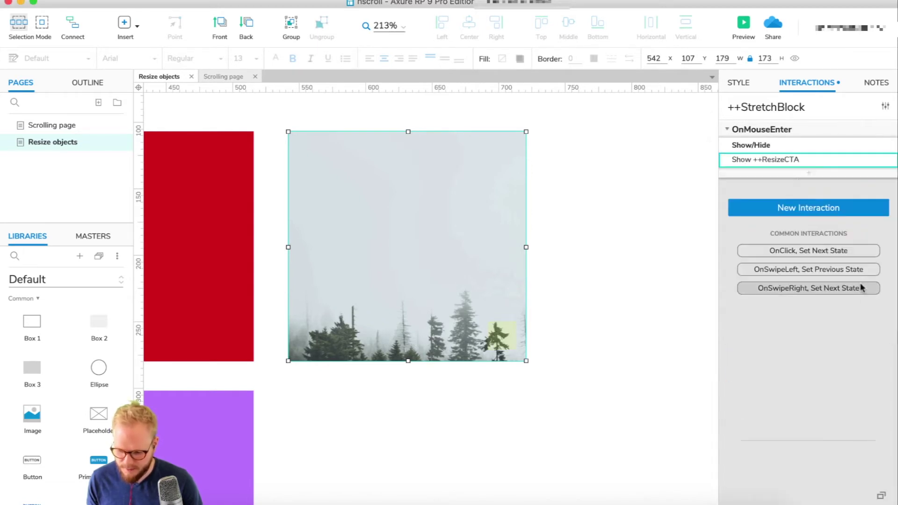
# Add an OnMouseOut interaction that hides ++ResizeCTA
pyautogui.click(813, 211)
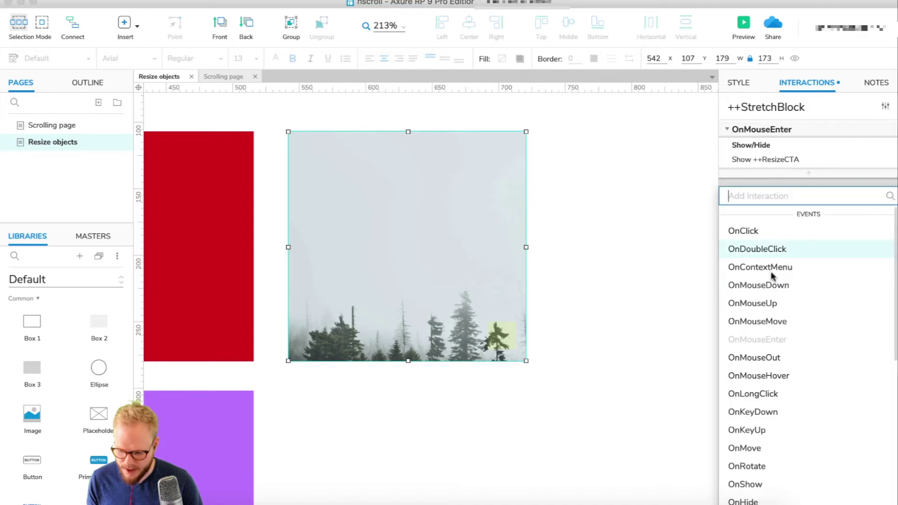
pyautogui.click(777, 359)
pyautogui.click(760, 336)
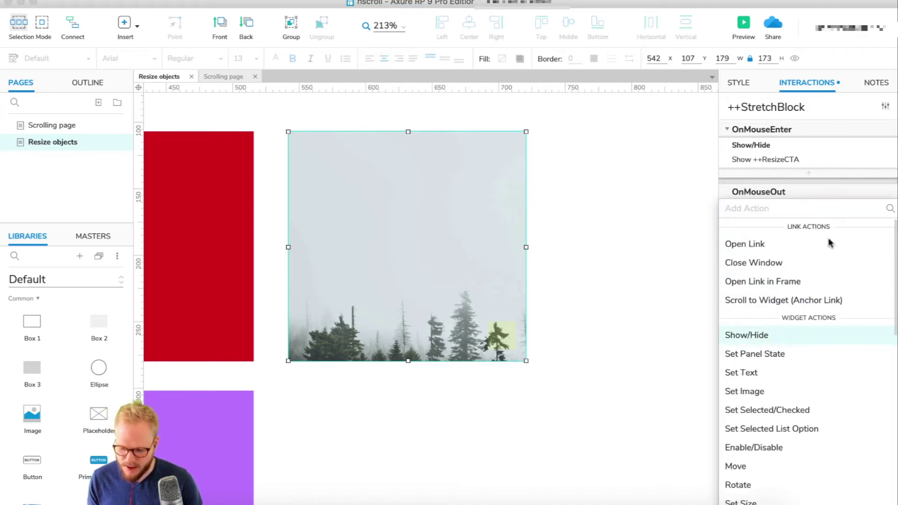
pyautogui.click(792, 312)
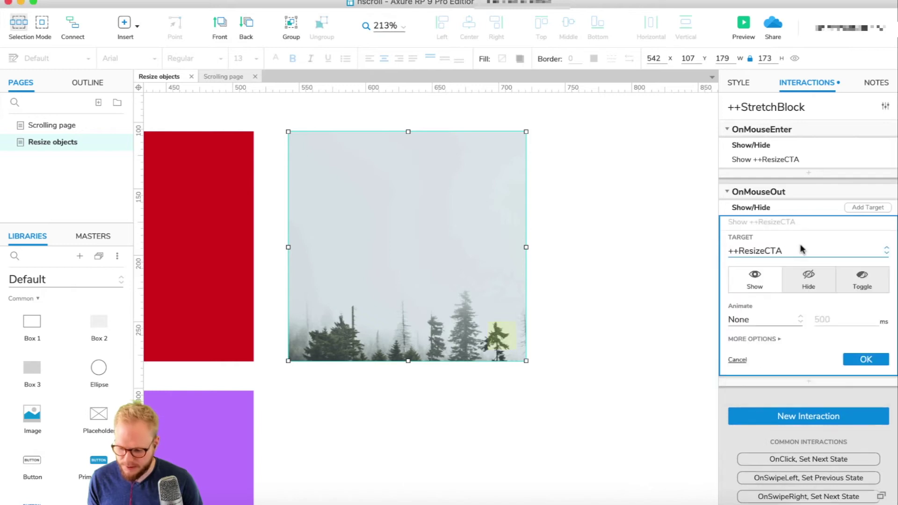
pyautogui.click(808, 277)
pyautogui.click(866, 359)
pyautogui.click(644, 265)
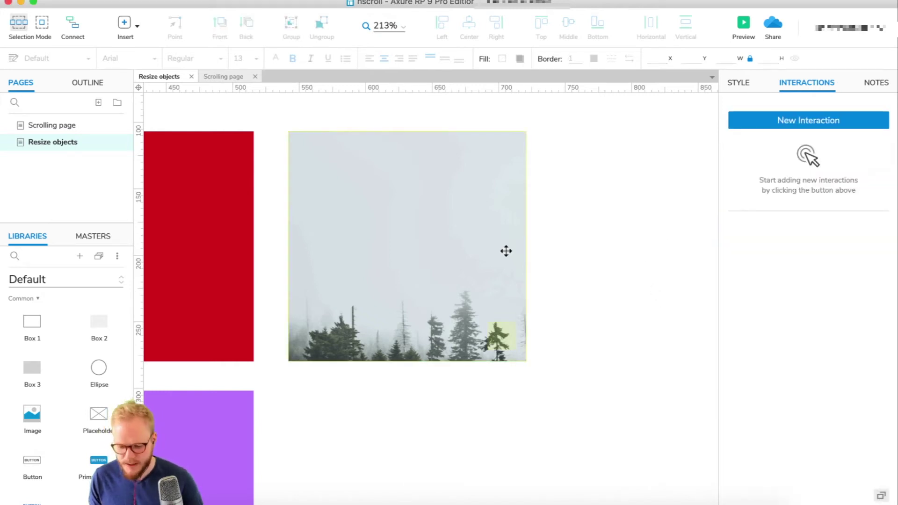
pyautogui.click(738, 28)
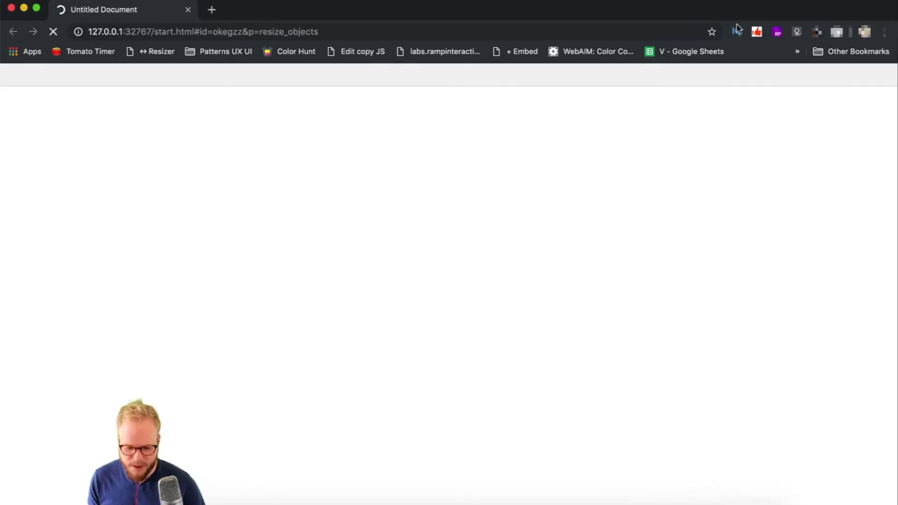
pyautogui.click(10, 81)
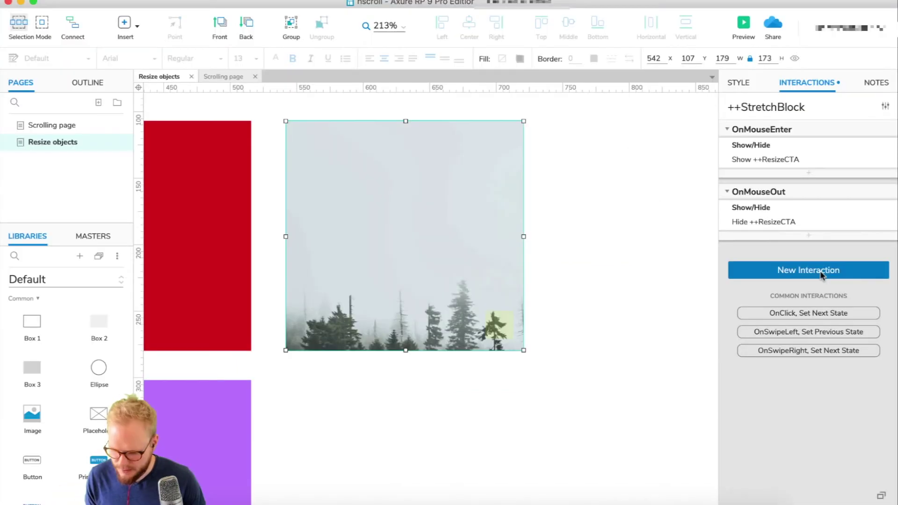
# Add an OnDrag Set Size action targeting ++StretchBlock
pyautogui.click(822, 275)
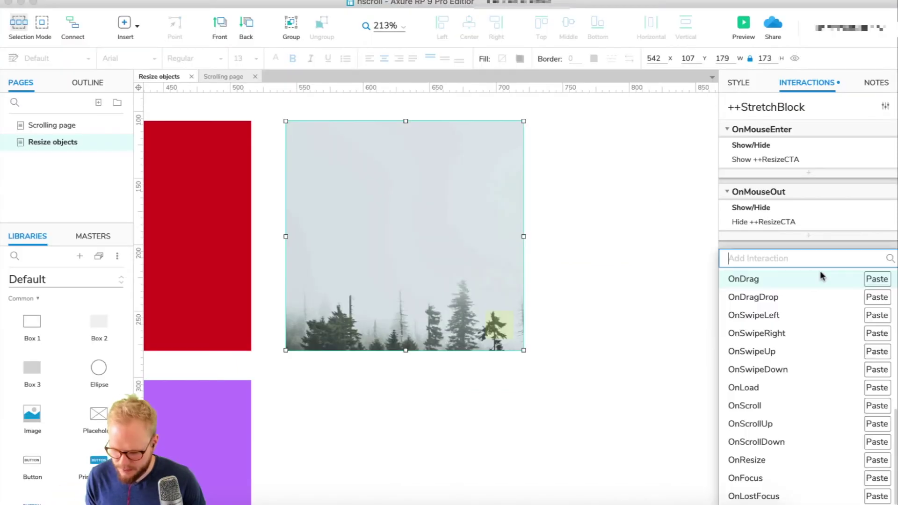
pyautogui.click(763, 281)
pyautogui.scroll(-3, 761, 407)
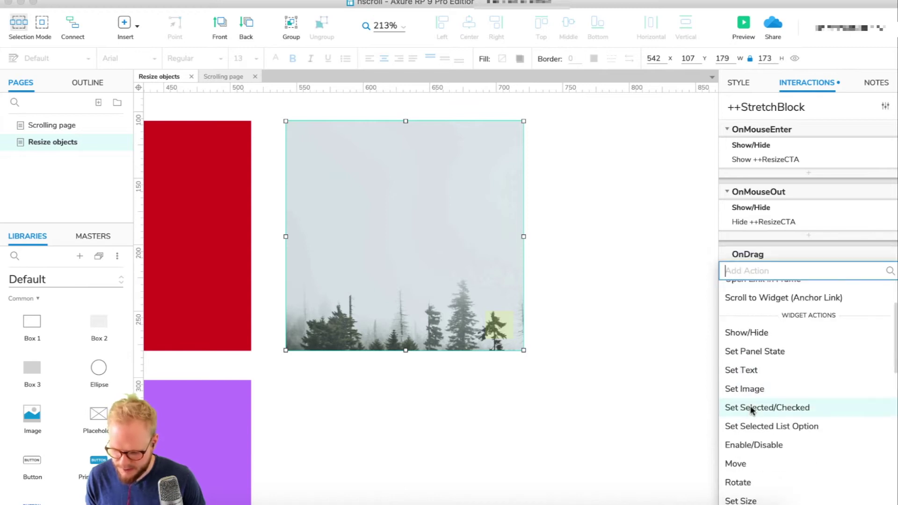
pyautogui.scroll(-3, 748, 468)
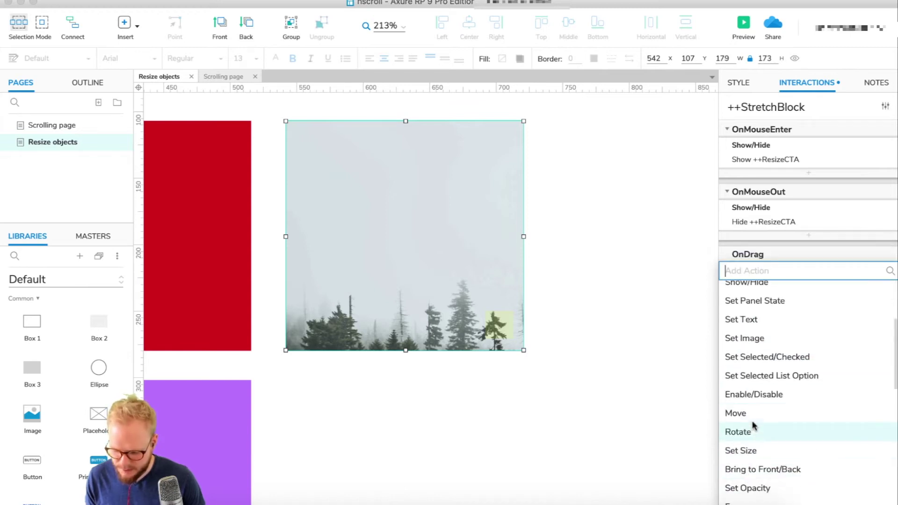
pyautogui.scroll(-1, 754, 429)
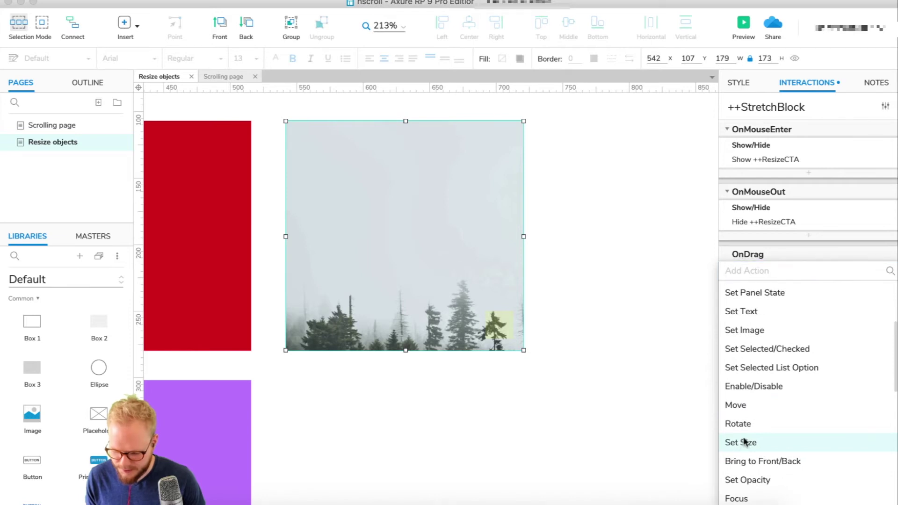
pyautogui.click(745, 442)
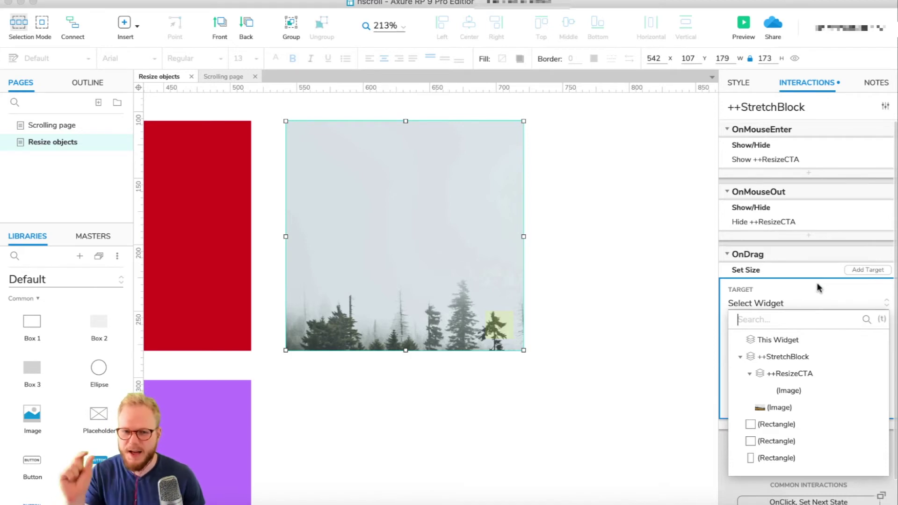
pyautogui.click(785, 356)
pyautogui.scroll(-2, 804, 337)
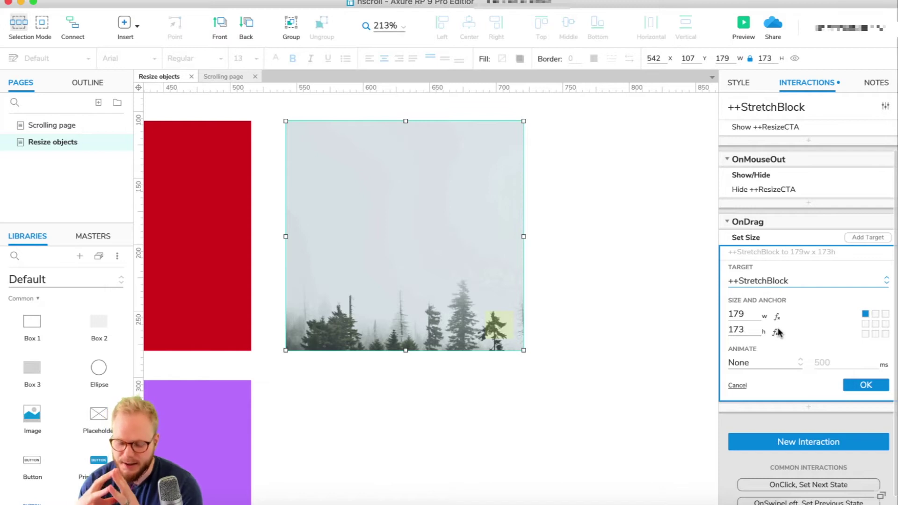
# Set the drag resize to 300 wide by 500 high and confirm
pyautogui.doubleClick(738, 314)
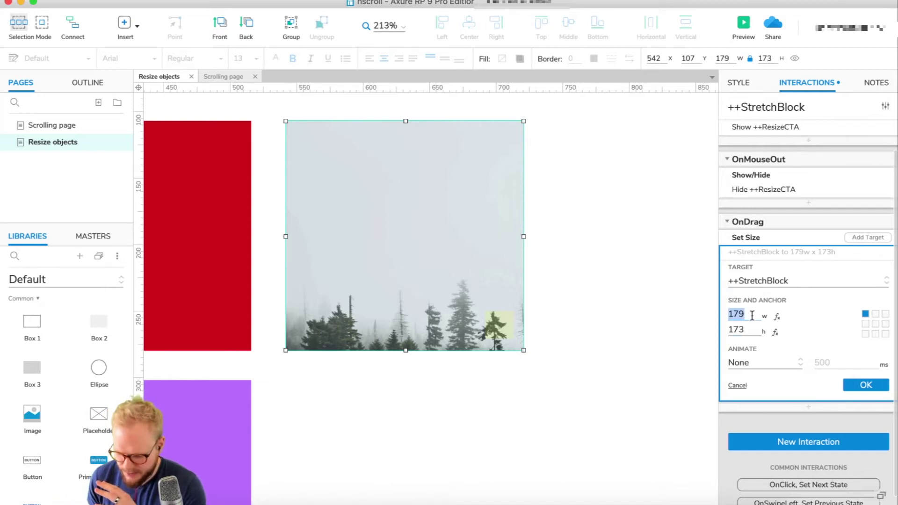
pyautogui.moveTo(741, 315); pyautogui.dragTo(747, 329)
pyautogui.doubleClick(749, 317)
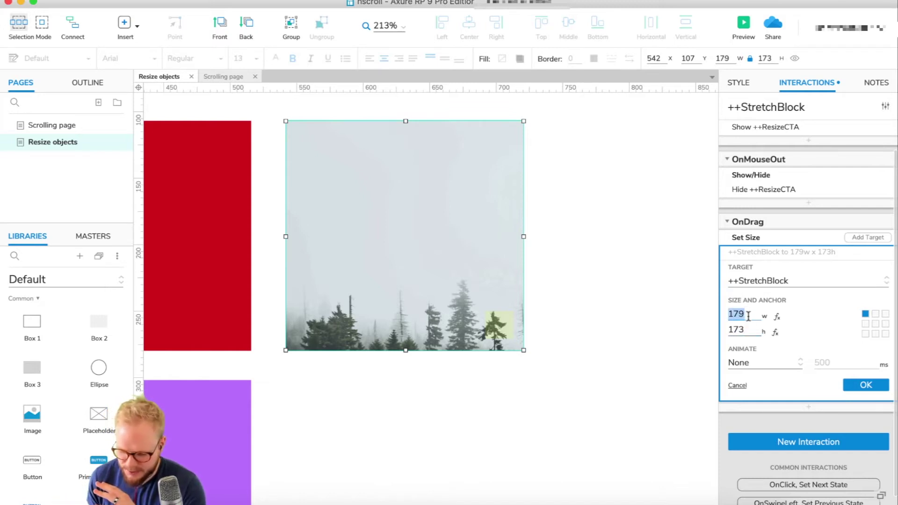
pyautogui.write('300')
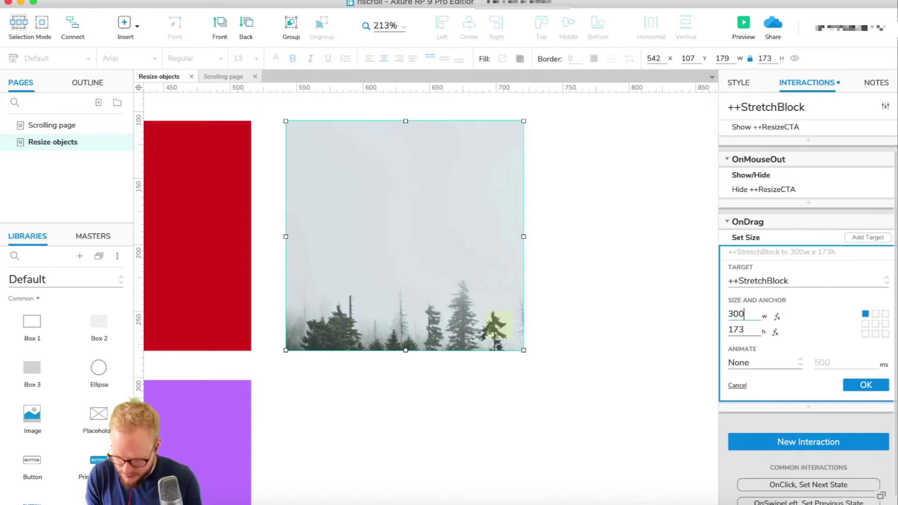
pyautogui.press('Tab')
pyautogui.write('500')
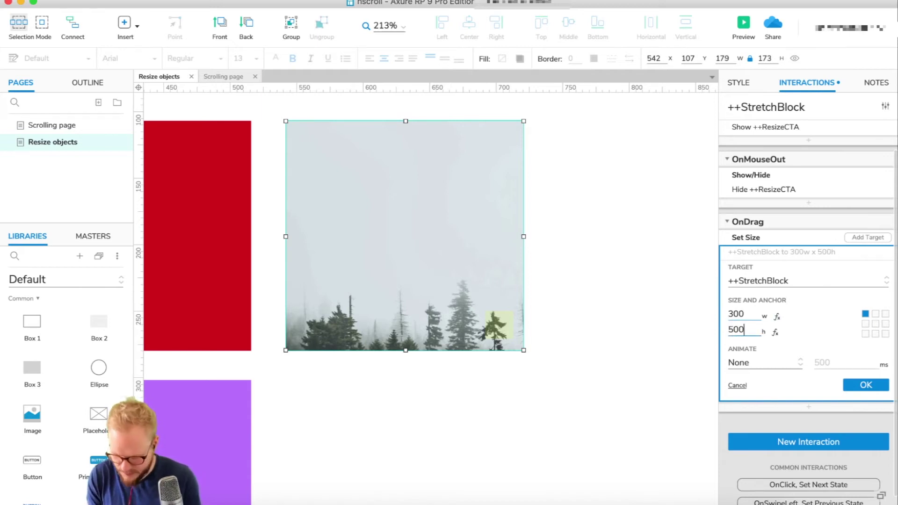
pyautogui.click(866, 385)
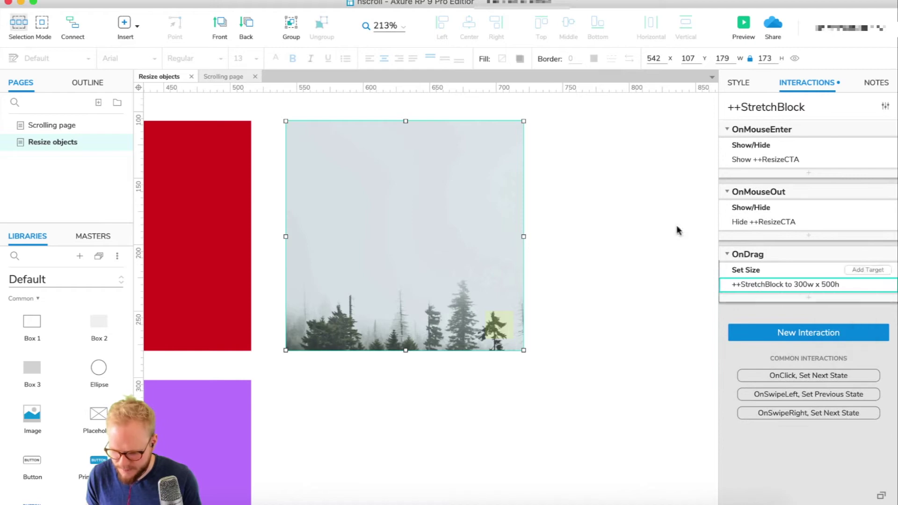
pyautogui.click(743, 26)
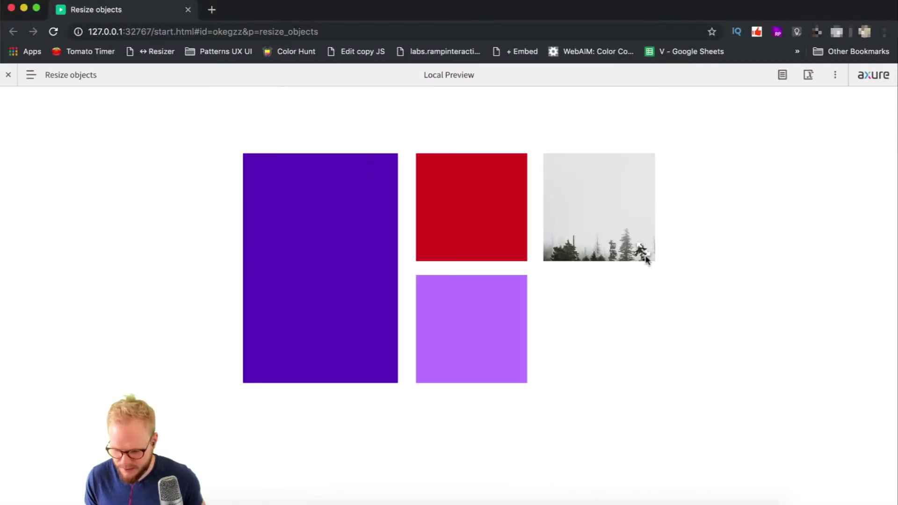
# Test the drag resize on the forest image in Chrome, then close the preview
pyautogui.click(643, 256)
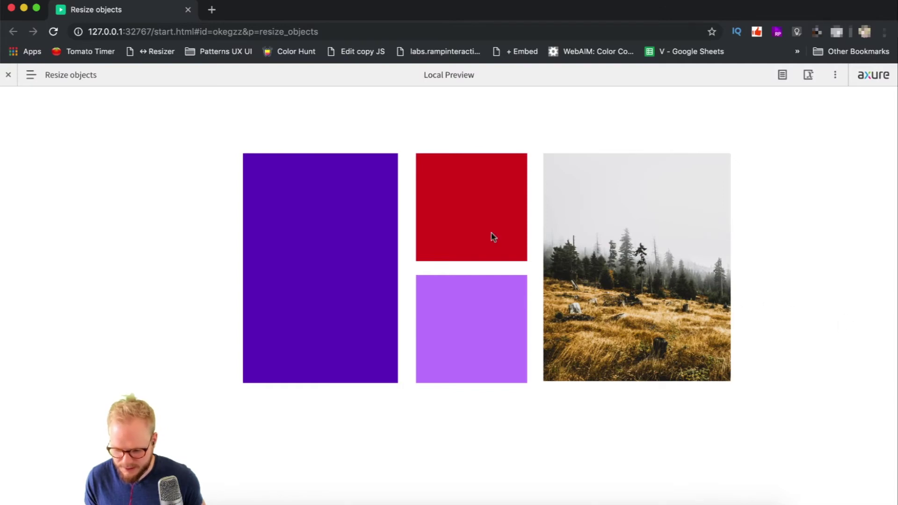
pyautogui.click(188, 9)
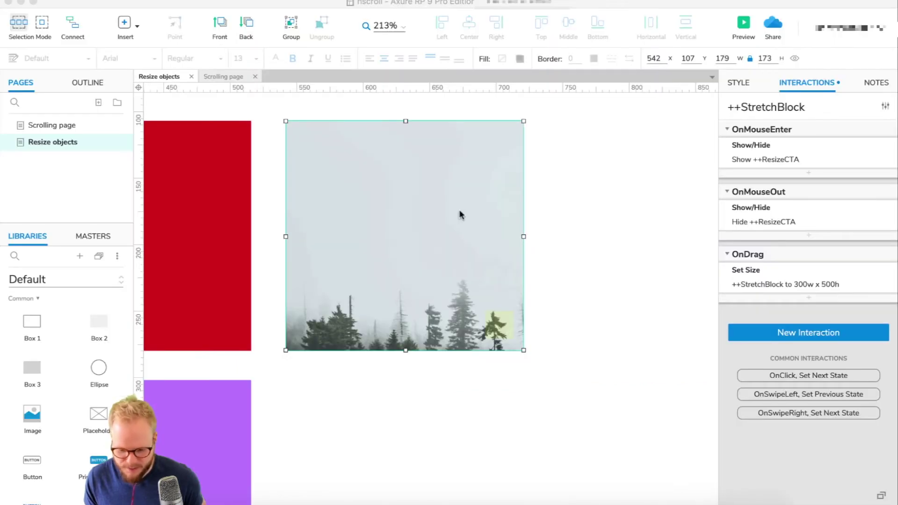
# Expand the OnDrag Set Size action and open the fx editor for the 300 width
pyautogui.click(786, 287)
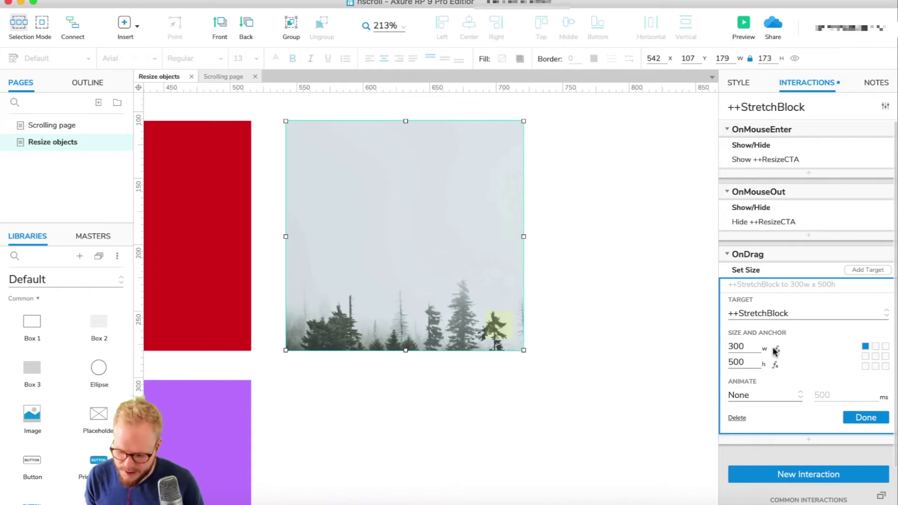
pyautogui.doubleClick(748, 347)
pyautogui.click(831, 364)
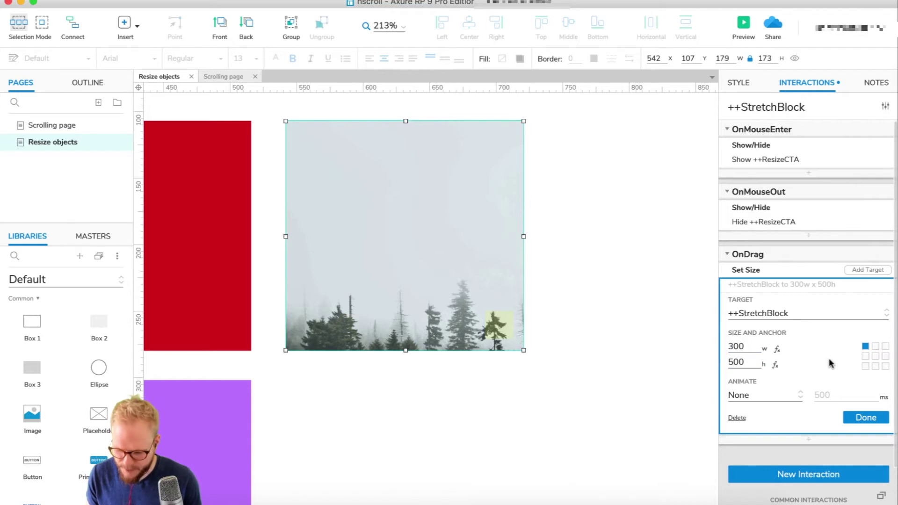
pyautogui.click(777, 349)
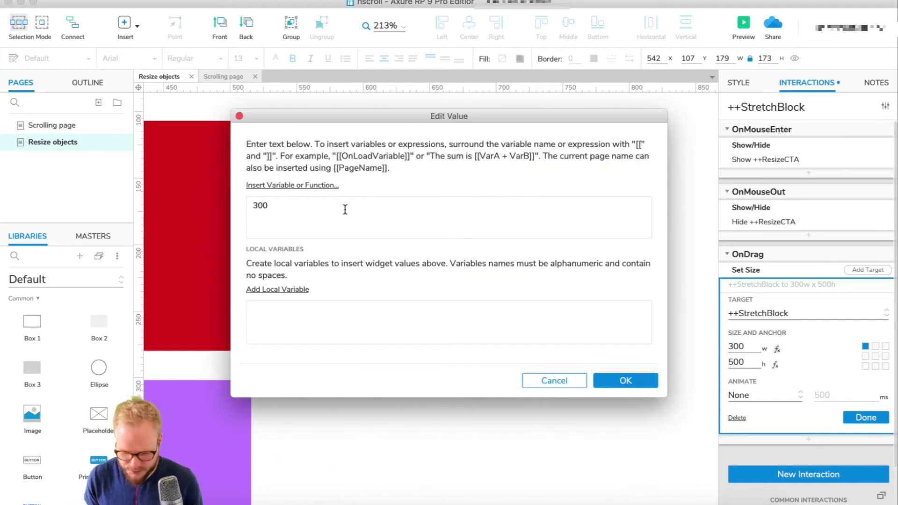
# Replace the 300 width value with [[Cursor.x]] in the OnDrag Set Size action
pyautogui.moveTo(345, 210); pyautogui.dragTo(59, 206)
pyautogui.press('BackSpace')
pyautogui.click(277, 186)
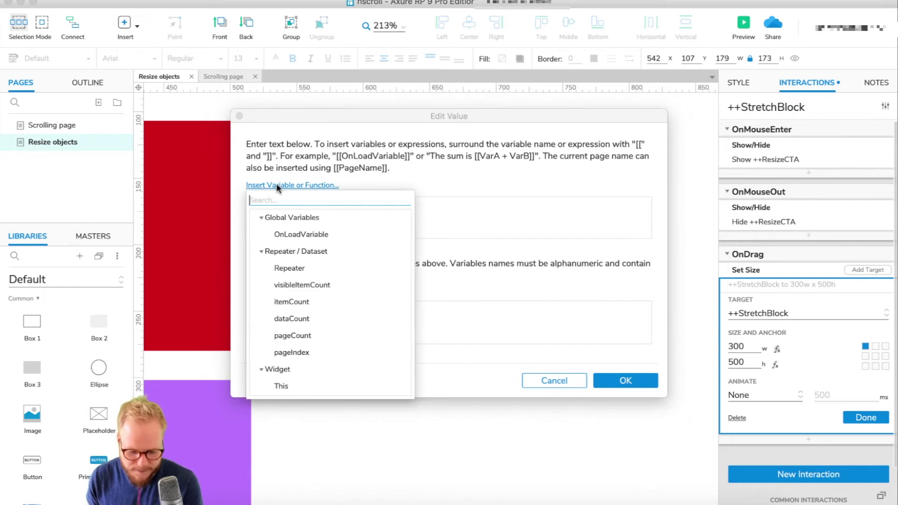
pyautogui.write('cursor')
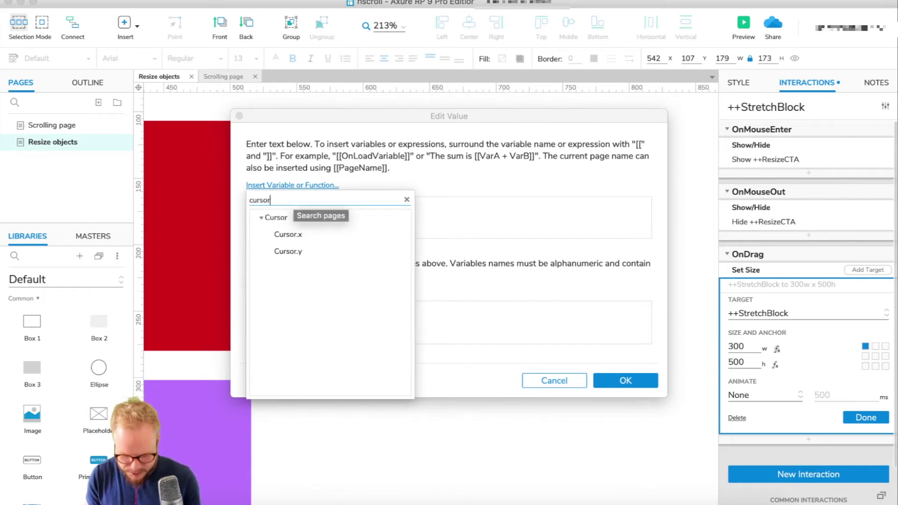
pyautogui.click(296, 234)
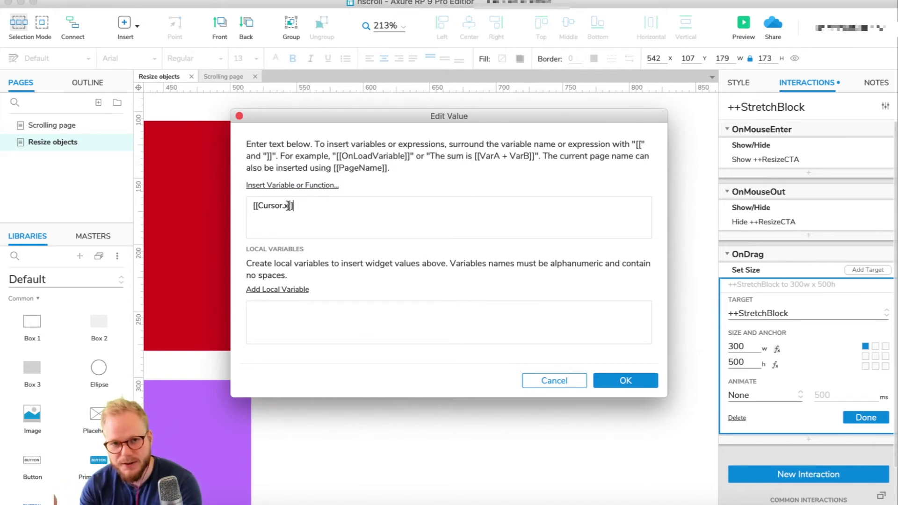
pyautogui.click(626, 381)
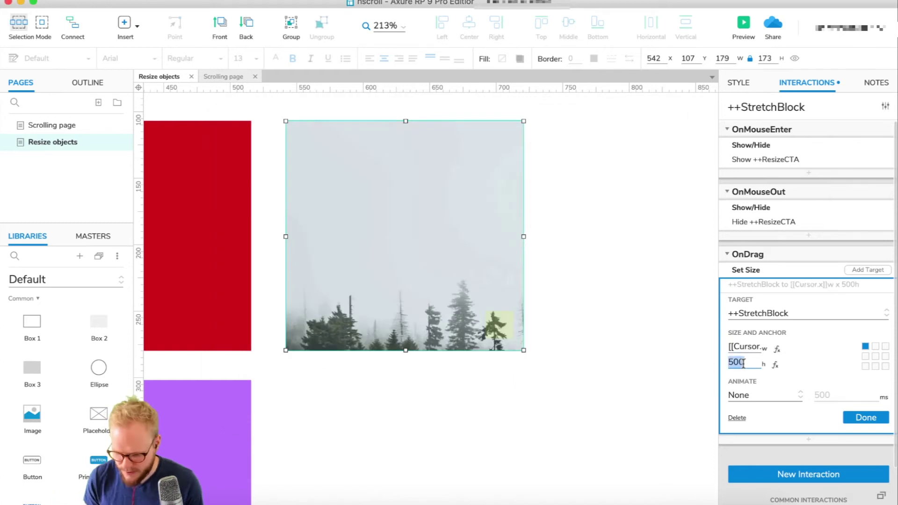
# Replace the 500 height value with [[Cursor.y]], deselect the image, and preview the prototype
pyautogui.click(775, 365)
pyautogui.moveTo(297, 204); pyautogui.dragTo(218, 199)
pyautogui.press('BackSpace')
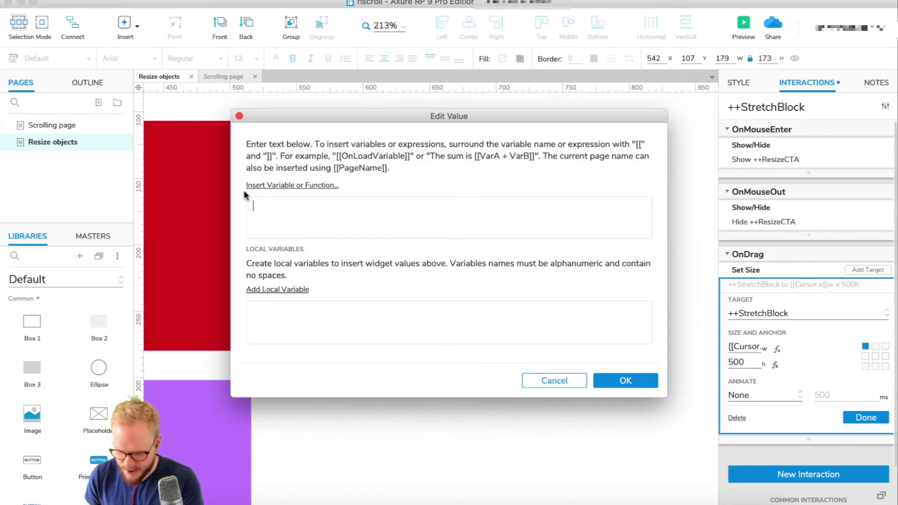
pyautogui.click(313, 186)
pyautogui.write('cursor')
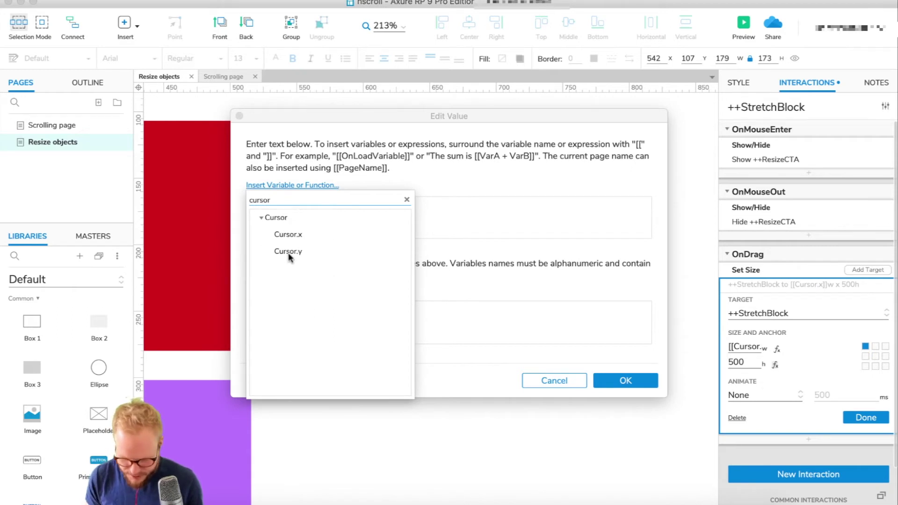
pyautogui.click(288, 252)
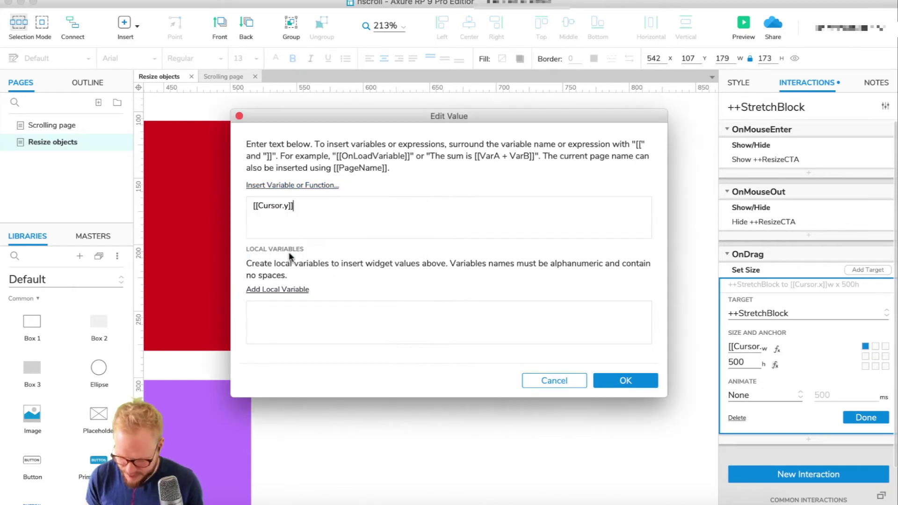
pyautogui.click(618, 381)
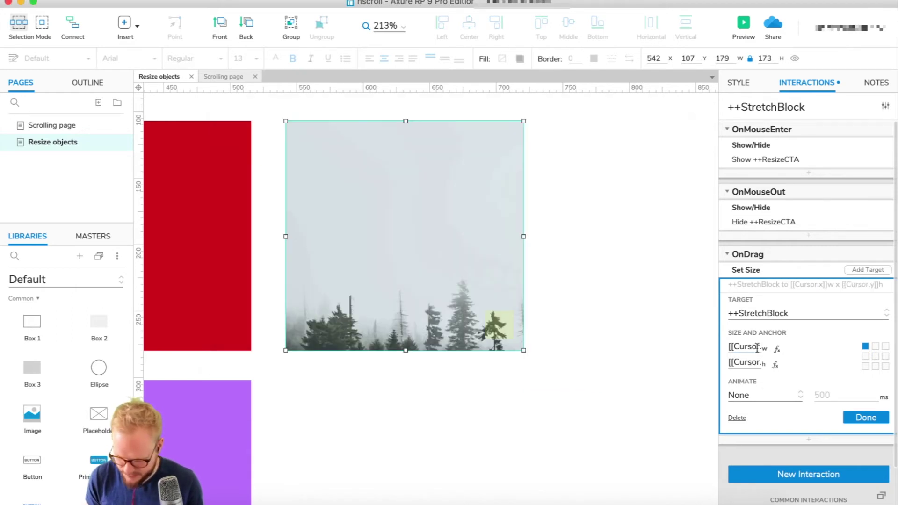
pyautogui.click(666, 294)
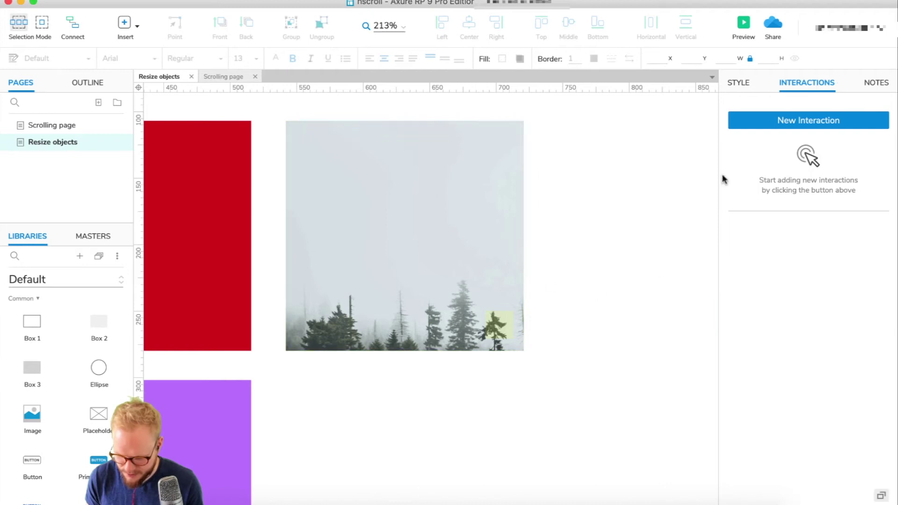
pyautogui.click(743, 26)
# Drag the forest image in the preview, reload, stretch it into a wide landscape, then close the preview
pyautogui.moveTo(644, 234); pyautogui.dragTo(728, 315)
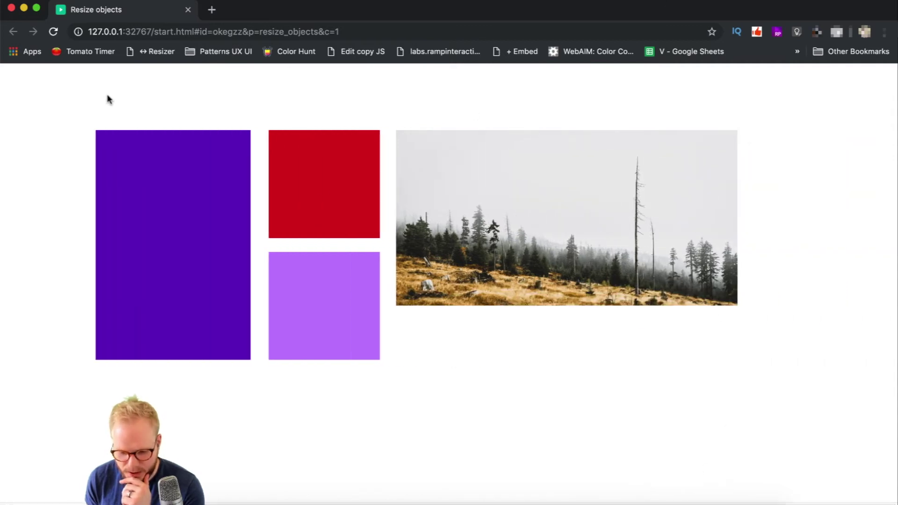
pyautogui.moveTo(720, 307); pyautogui.dragTo(583, 181)
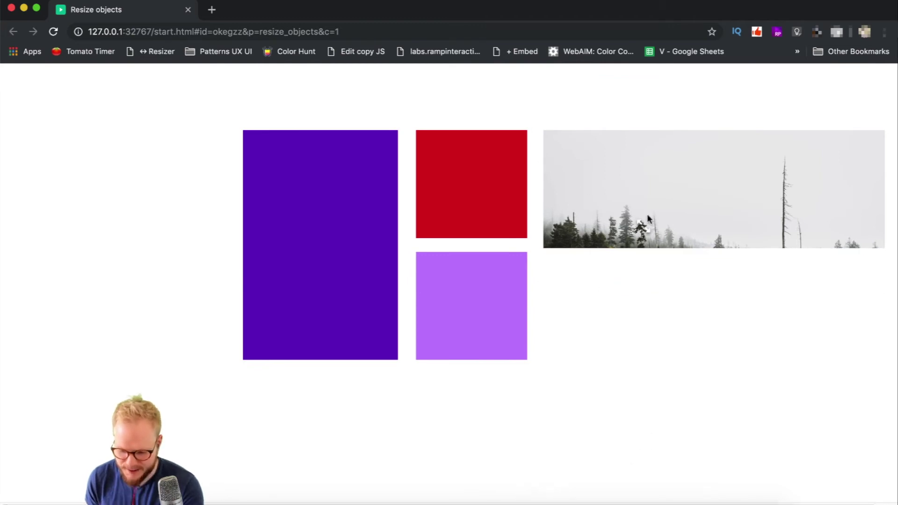
pyautogui.click(52, 31)
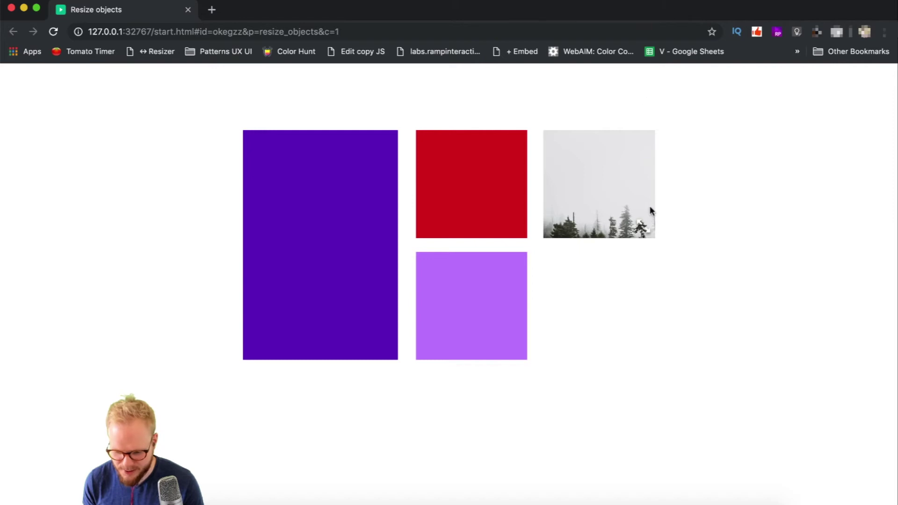
pyautogui.click(643, 227)
pyautogui.moveTo(635, 166); pyautogui.dragTo(641, 293)
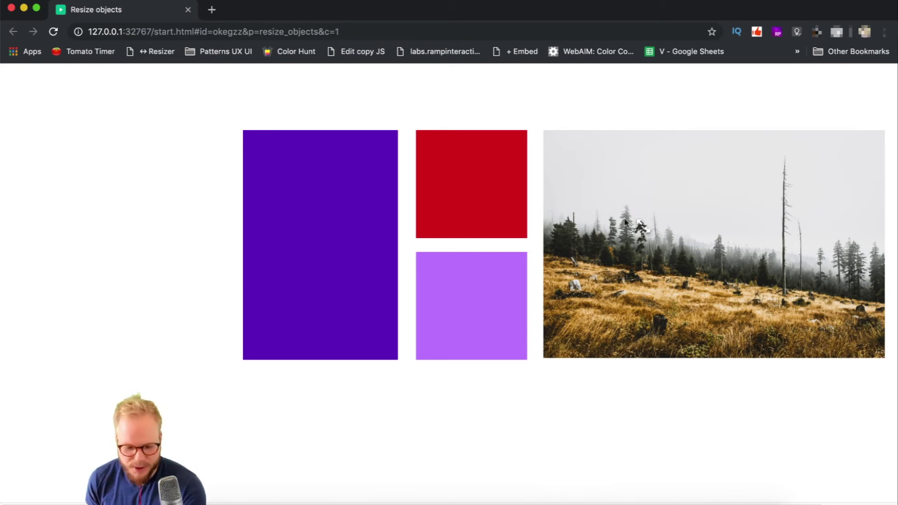
pyautogui.click(188, 11)
# In the OnDrag Set Size width expression, add local variable LVAR1 referring to widget ++StretchBlock
pyautogui.click(504, 272)
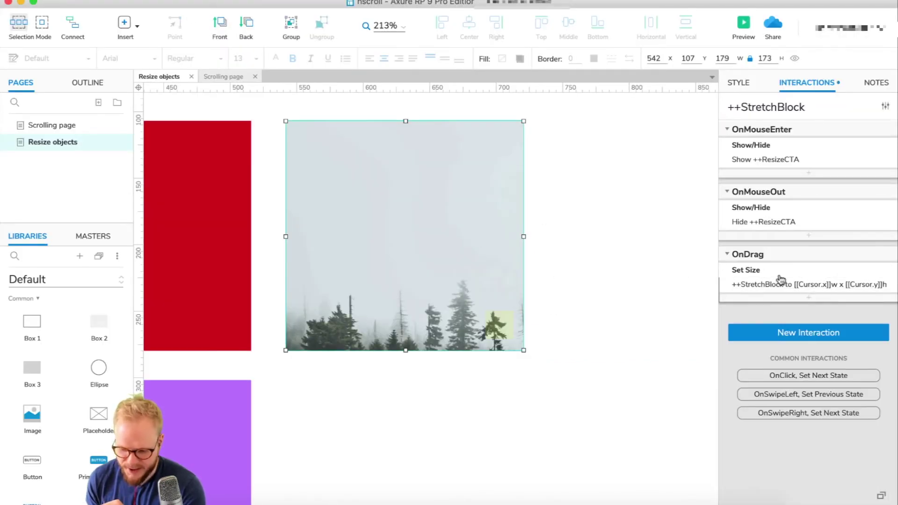
pyautogui.click(778, 289)
pyautogui.click(778, 290)
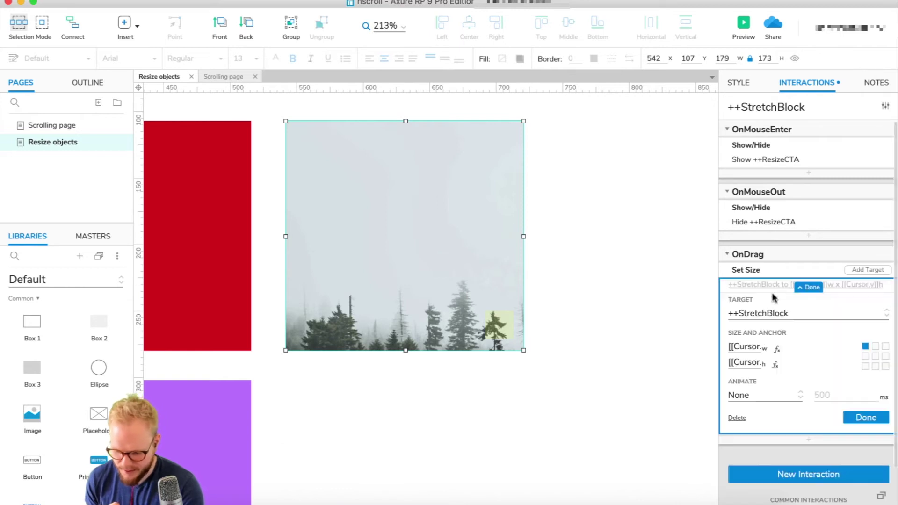
pyautogui.click(777, 350)
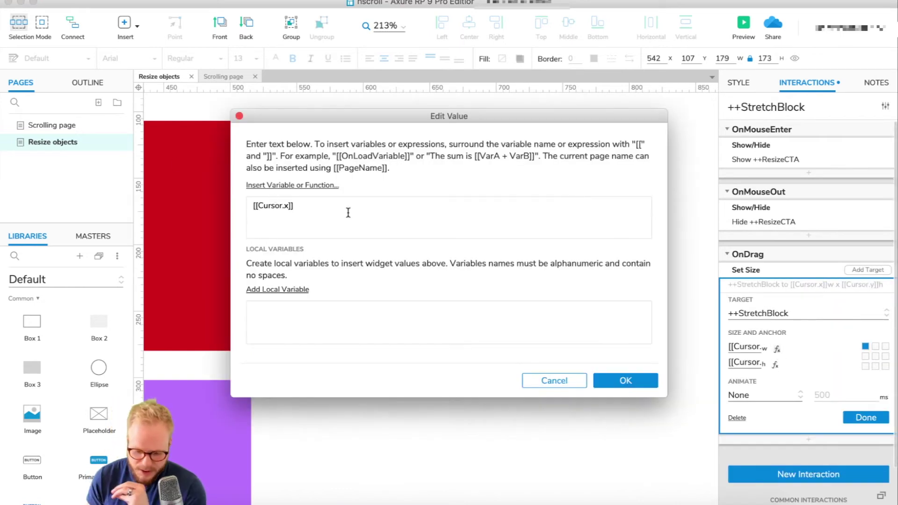
pyautogui.moveTo(289, 206); pyautogui.dragTo(260, 204)
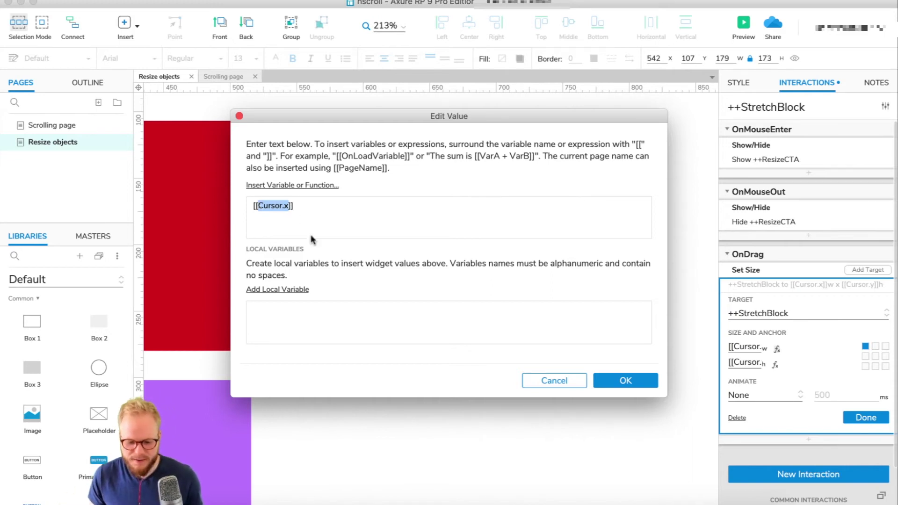
pyautogui.click(287, 292)
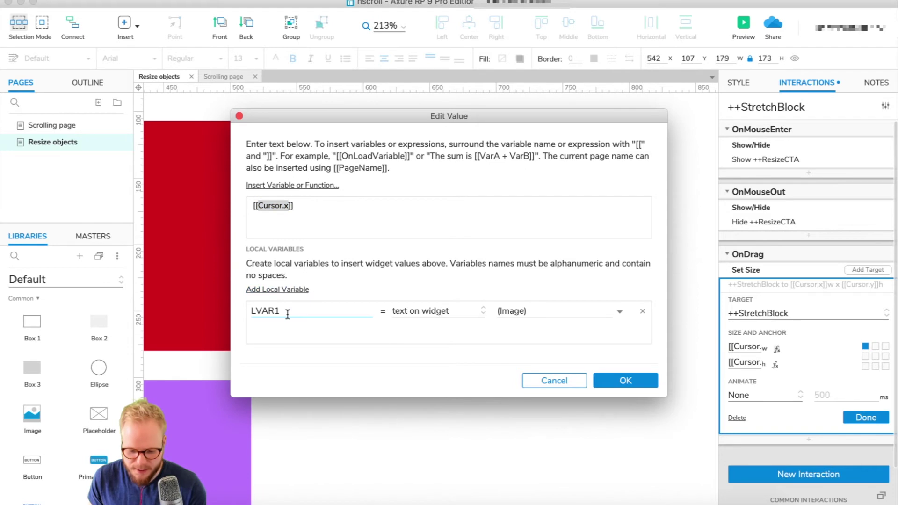
pyautogui.click(438, 311)
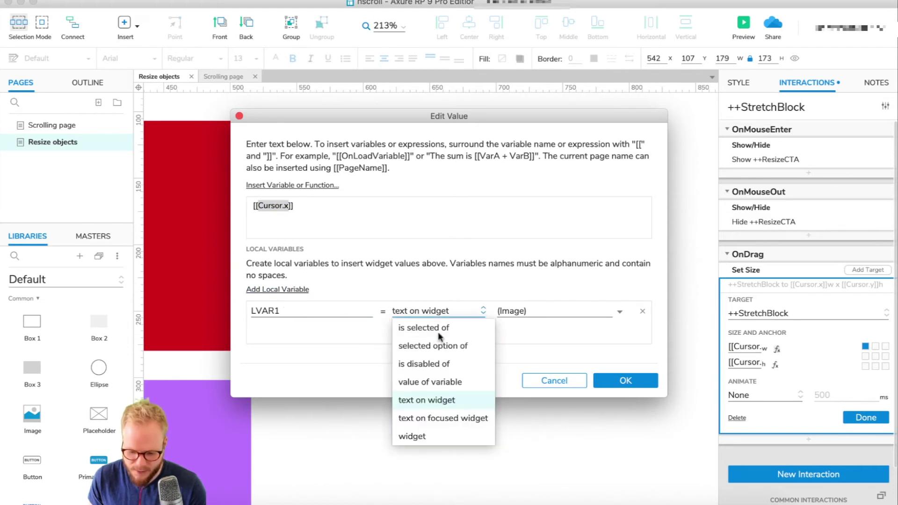
pyautogui.click(427, 436)
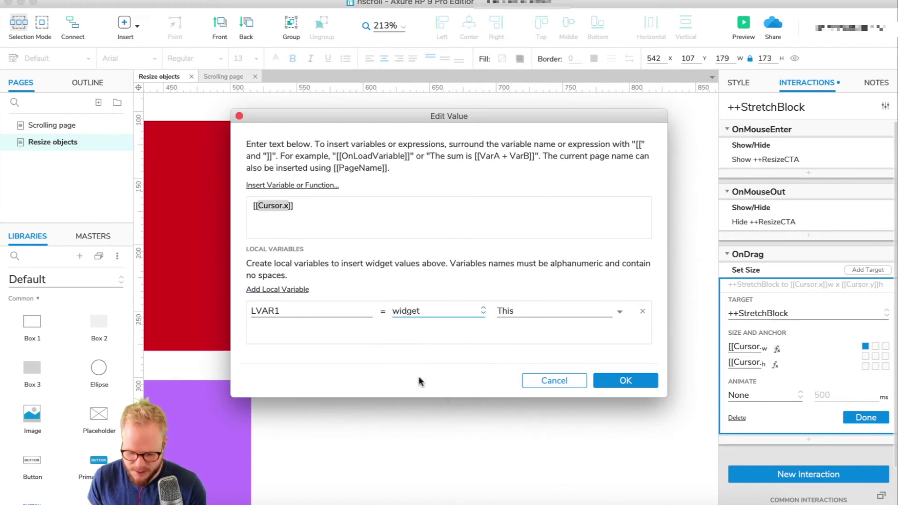
pyautogui.click(537, 314)
pyautogui.click(573, 354)
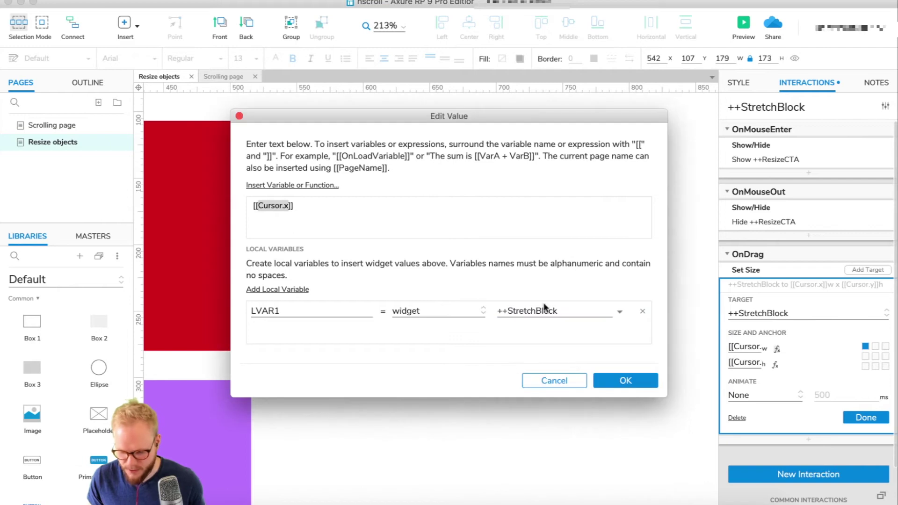
# Change the width expression from Cursor.x to [[LVAR1+DragX]] and confirm it
pyautogui.moveTo(290, 208); pyautogui.dragTo(262, 203)
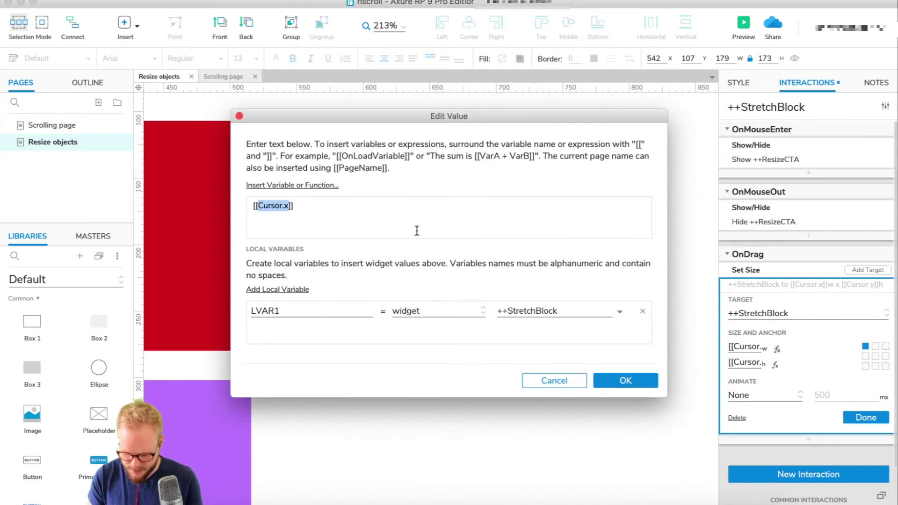
pyautogui.write('LVAR1')
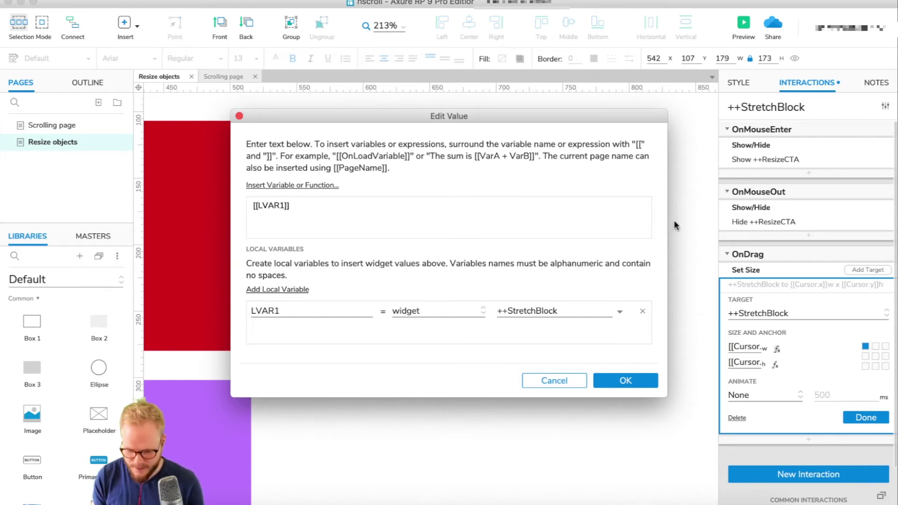
pyautogui.write('+')
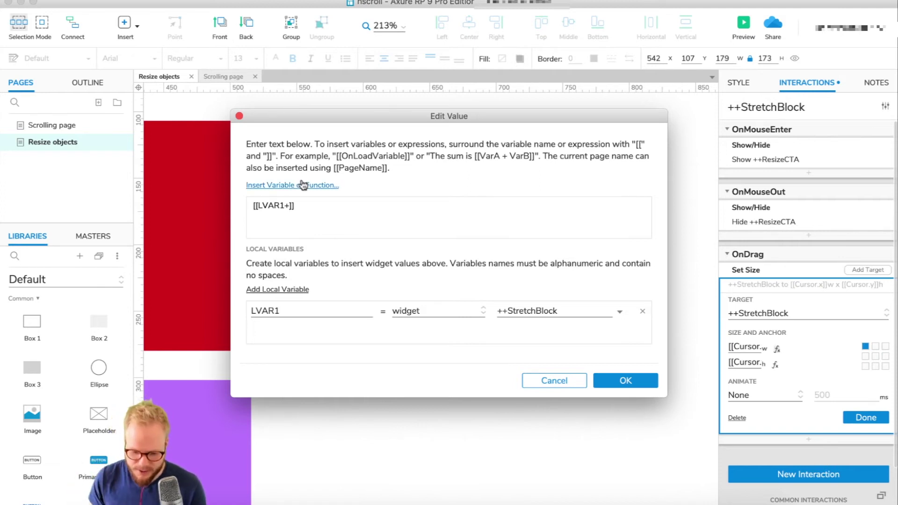
pyautogui.click(288, 186)
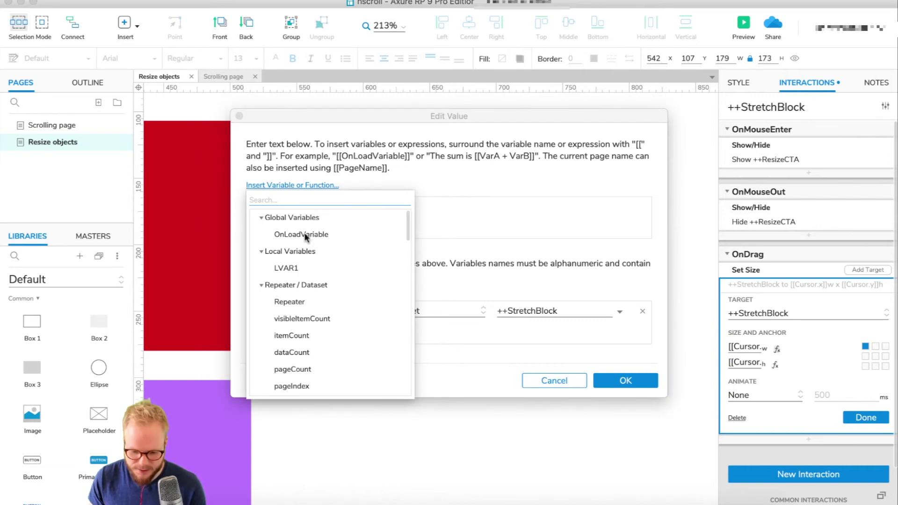
pyautogui.write('cu')
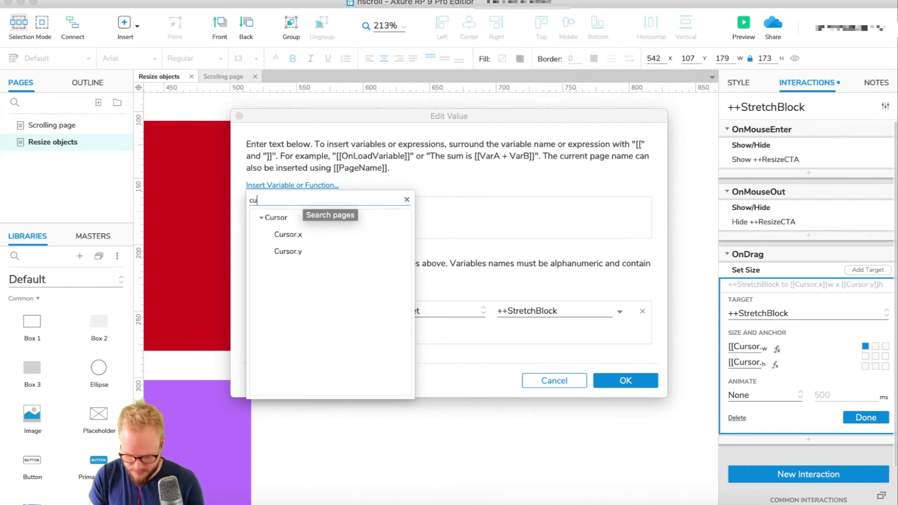
pyautogui.press('BackSpace')
pyautogui.press('BackSpace')
pyautogui.press('BackSpace')
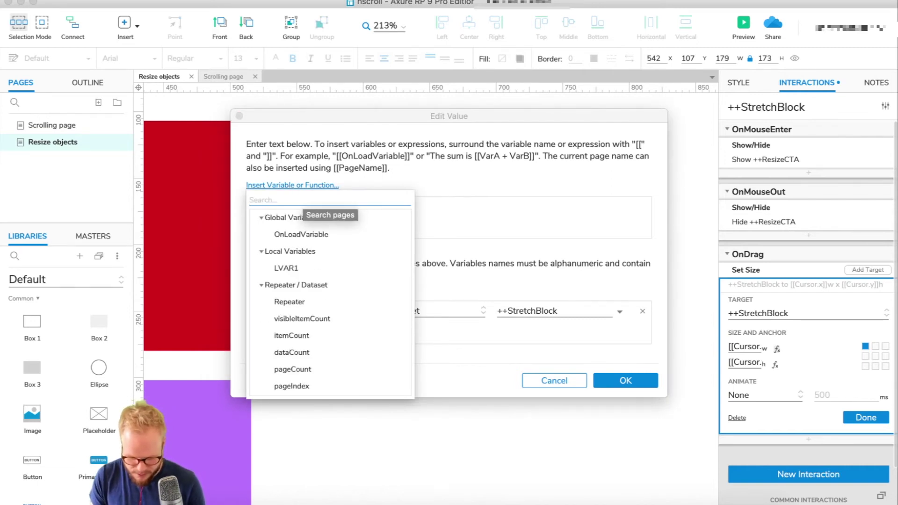
pyautogui.scroll(-15, 377, 260)
pyautogui.scroll(-20, 316, 300)
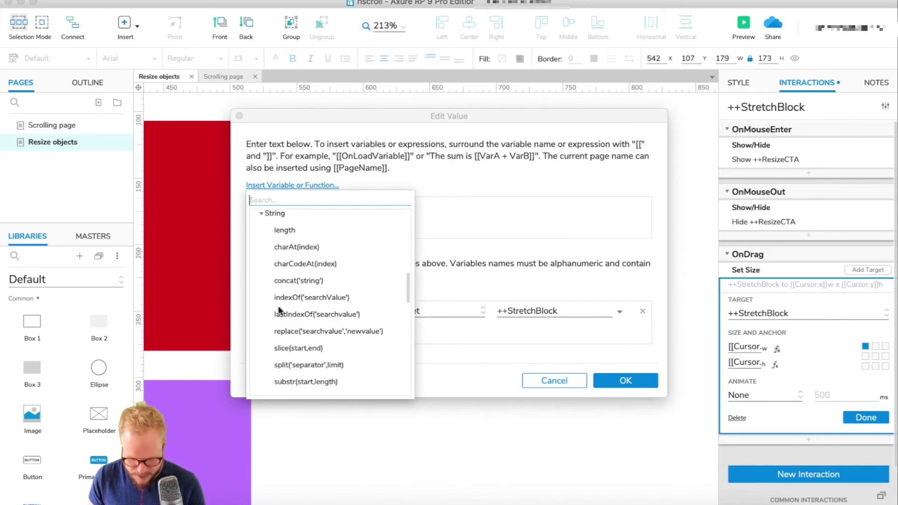
pyautogui.scroll(-20, 278, 314)
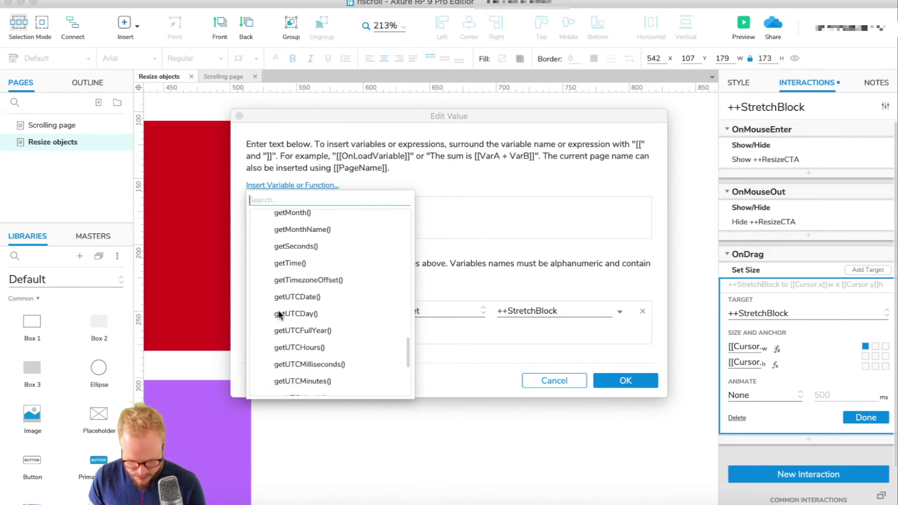
pyautogui.scroll(20, 279, 314)
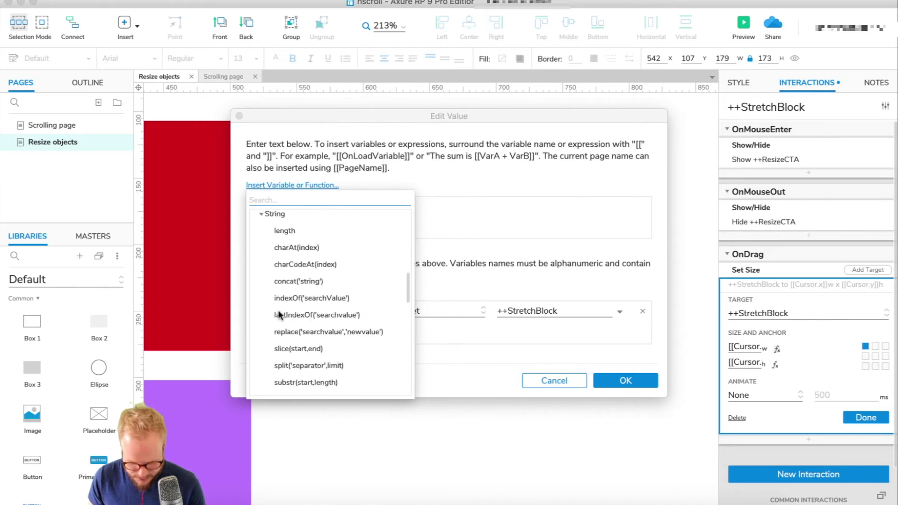
pyautogui.scroll(-1, 280, 314)
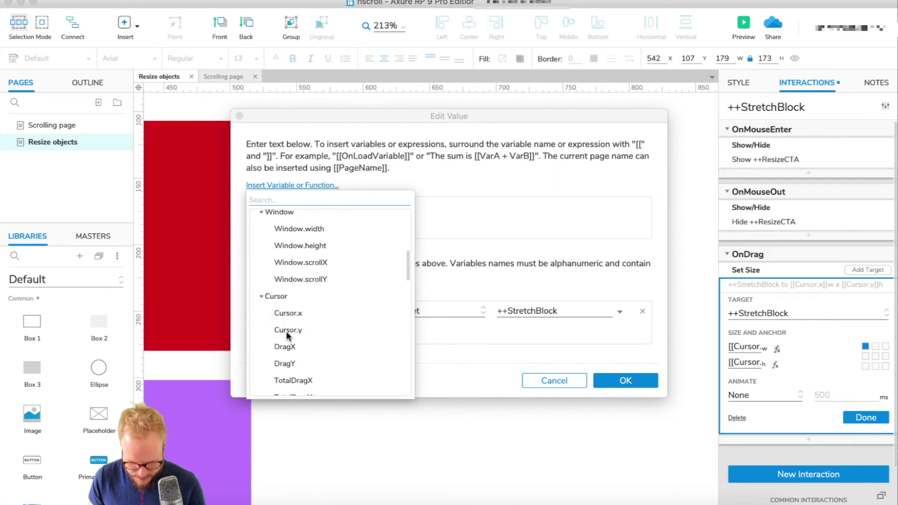
pyautogui.click(288, 348)
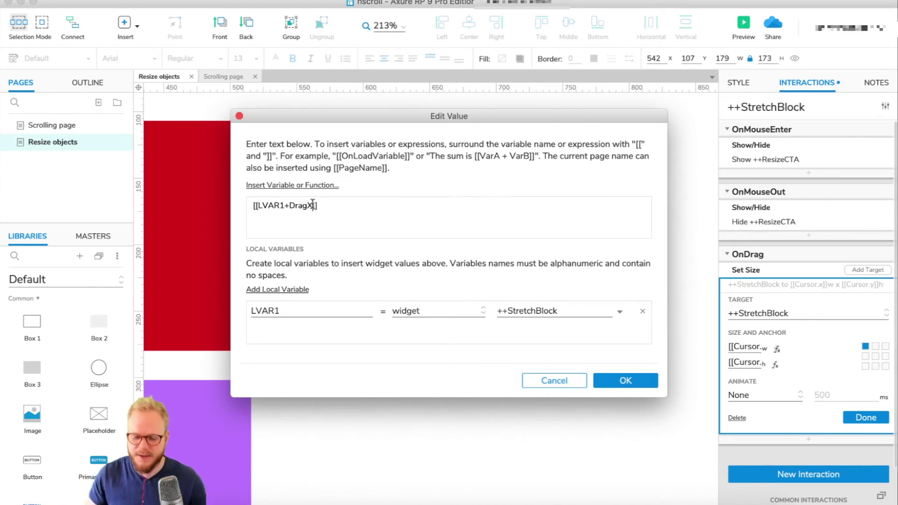
pyautogui.click(626, 381)
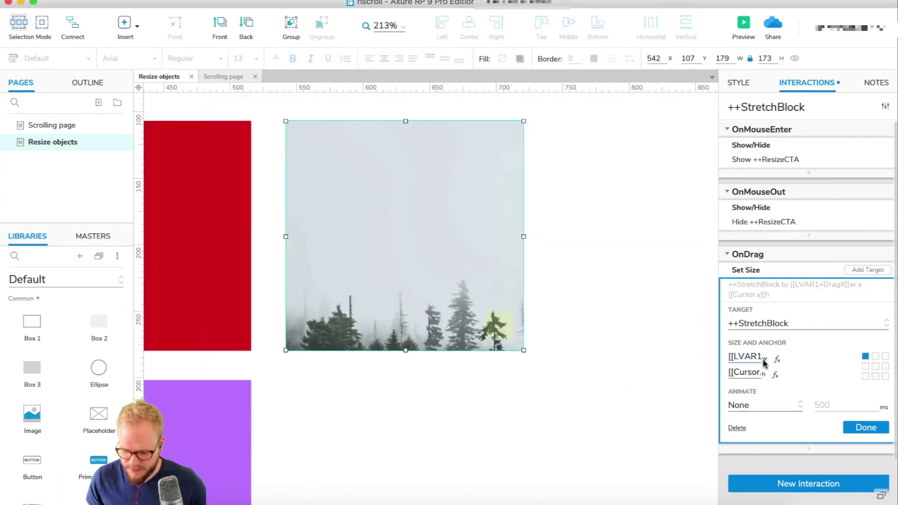
# In the height expression, add local variable LVAR1 referring to widget ++StretchBlock
pyautogui.click(775, 375)
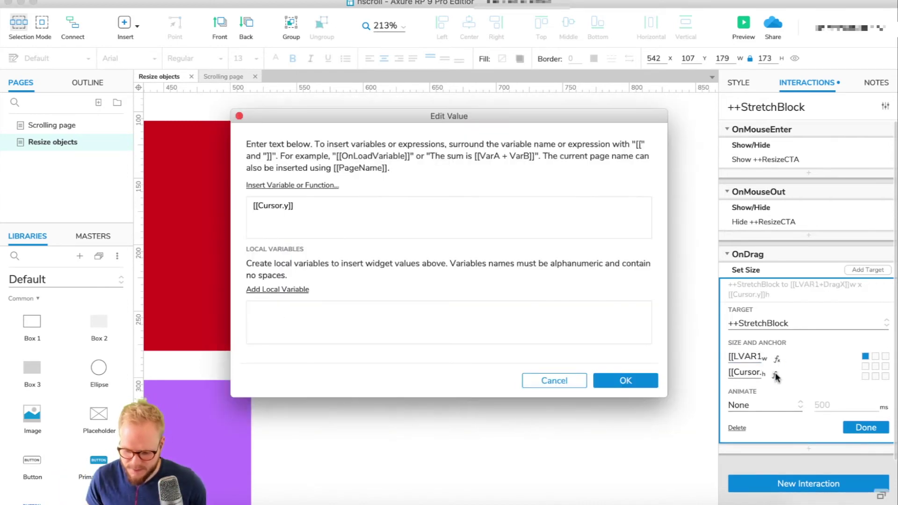
pyautogui.moveTo(289, 206); pyautogui.dragTo(257, 207)
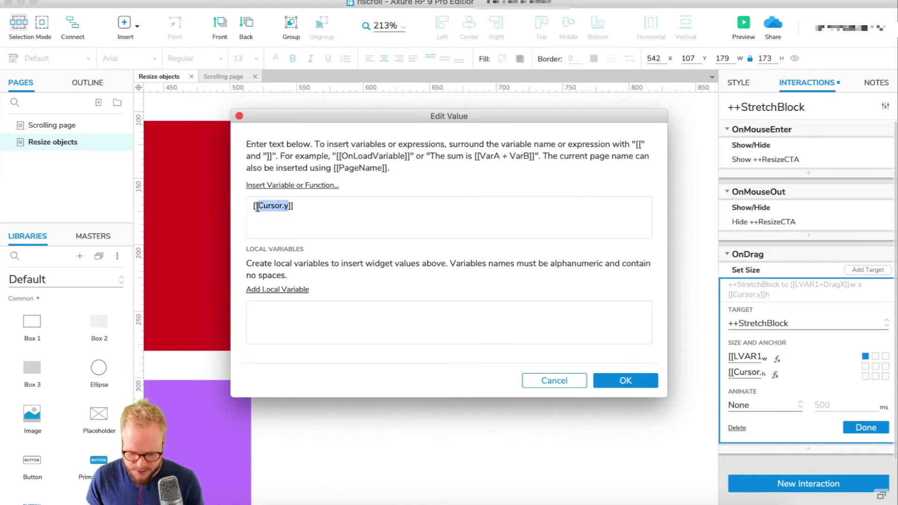
pyautogui.click(281, 290)
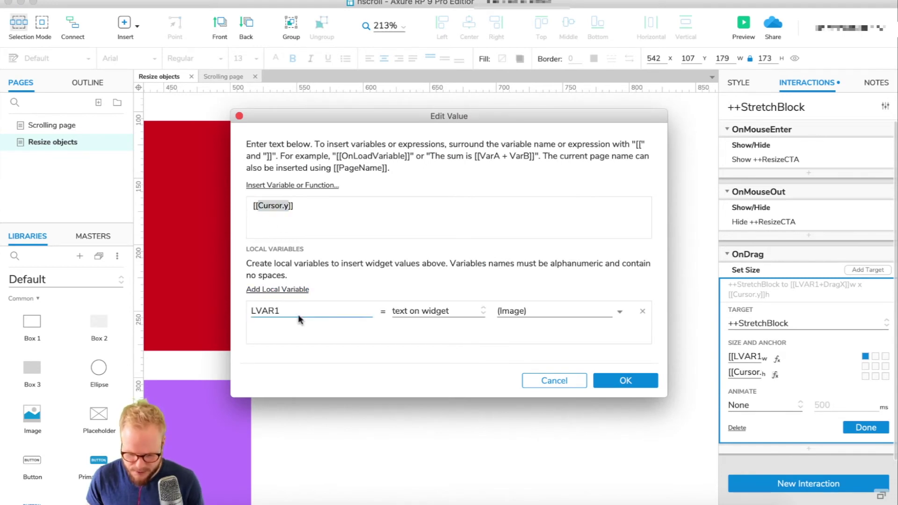
pyautogui.click(456, 312)
pyautogui.click(423, 436)
pyautogui.click(531, 309)
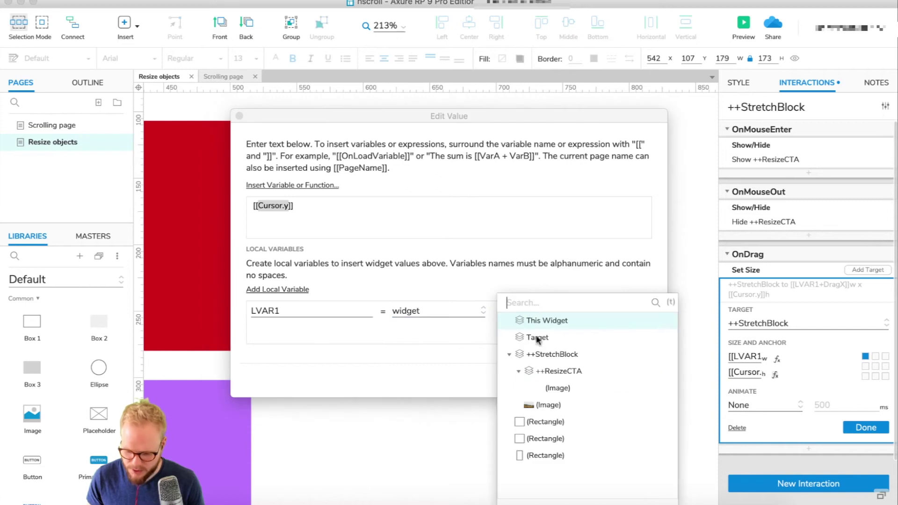
pyautogui.click(560, 355)
# Replace Cursor.y with LVAR1.width+DragY and confirm the height expression
pyautogui.press('BackSpace')
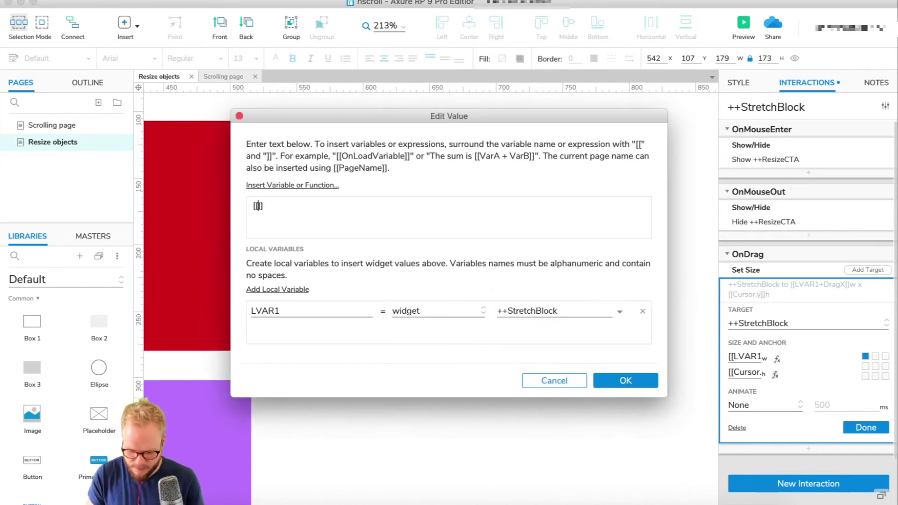
pyautogui.write('LVAR1')
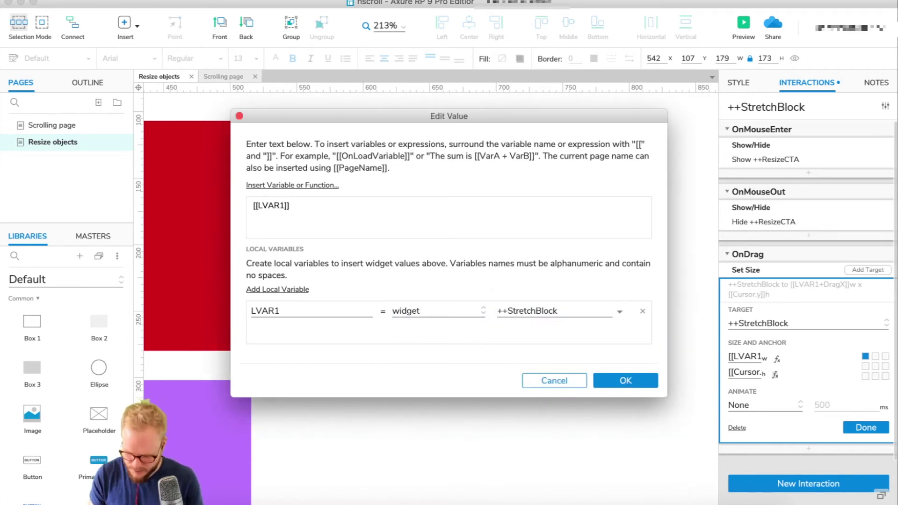
pyautogui.write('.width')
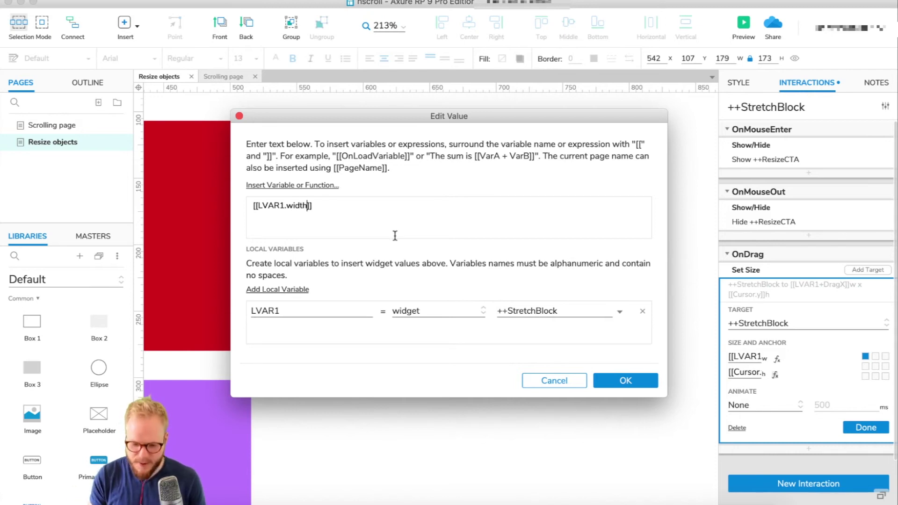
pyautogui.write('+')
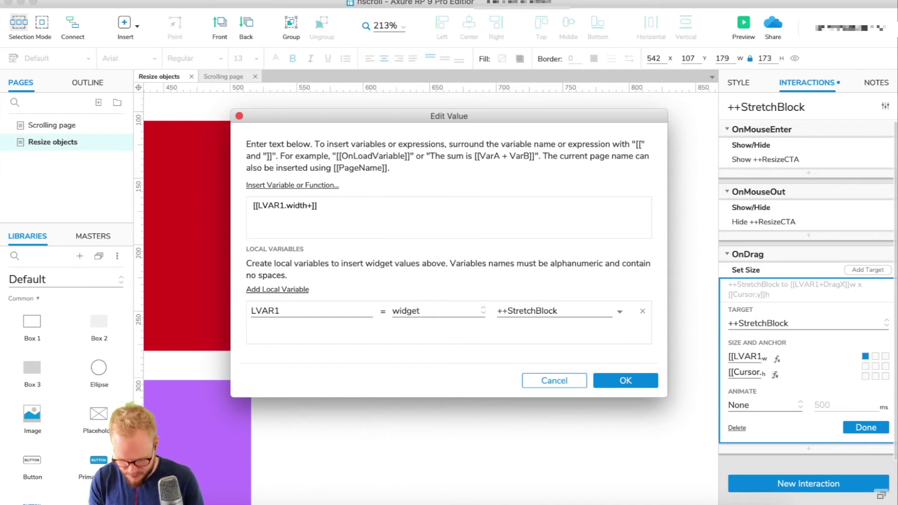
pyautogui.write('DragY')
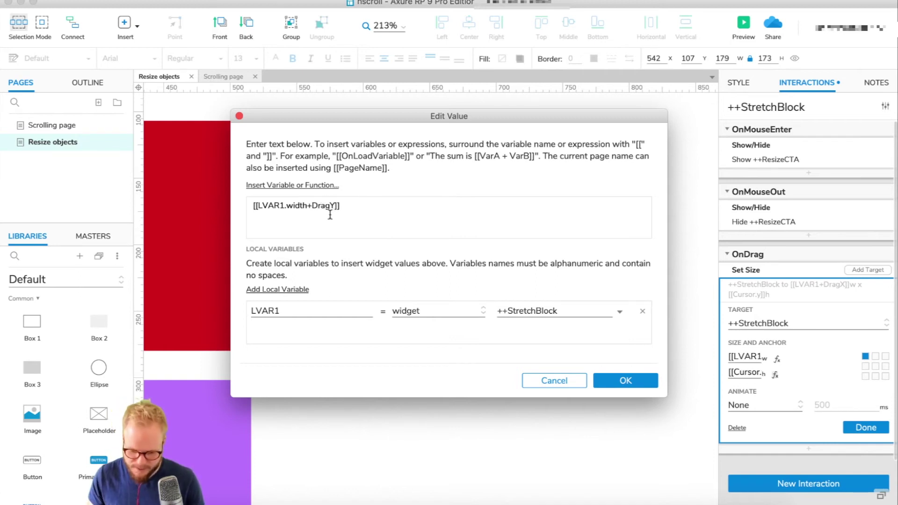
pyautogui.click(625, 379)
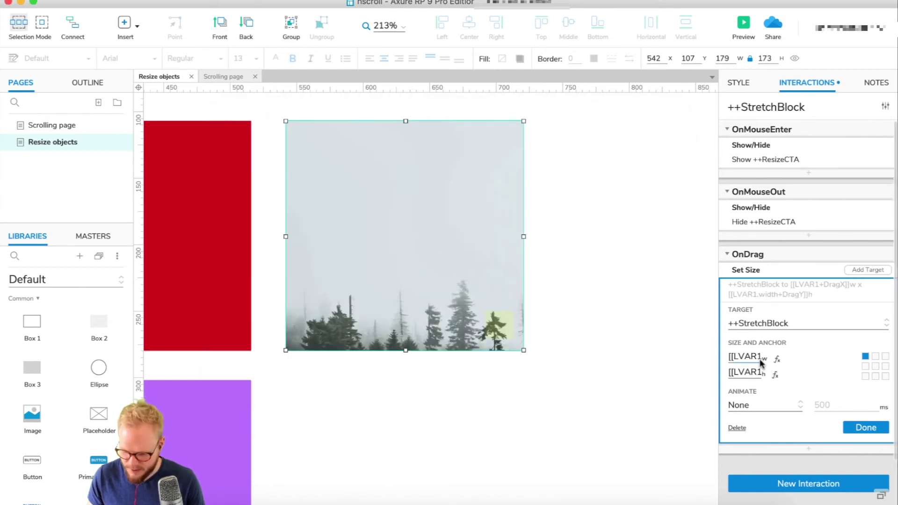
# Correct the expressions to [[LVAR1.width+DragX]] for width and [[LVAR1.height+DragY]] for height
pyautogui.click(777, 360)
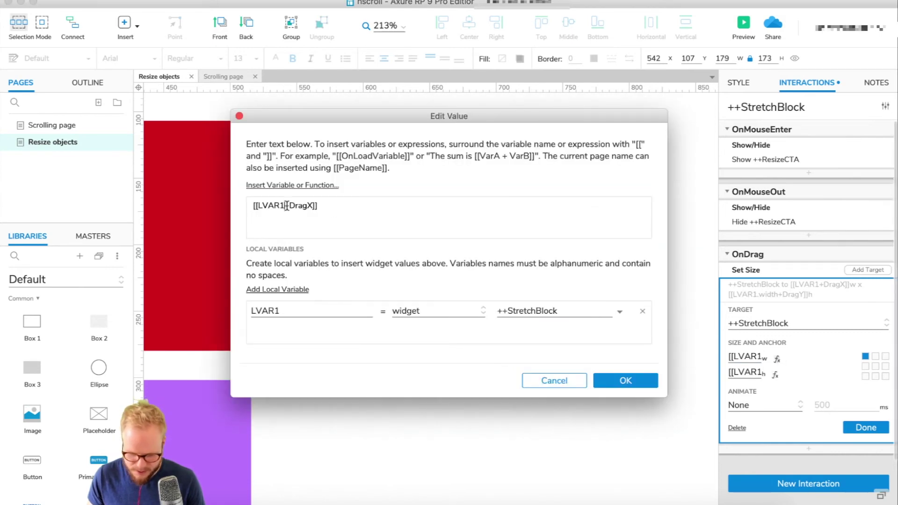
pyautogui.write('.width')
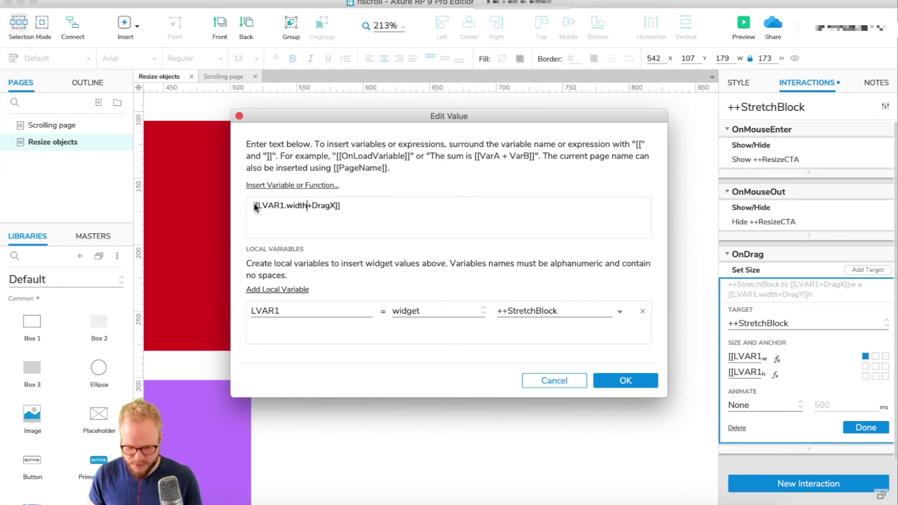
pyautogui.click(627, 381)
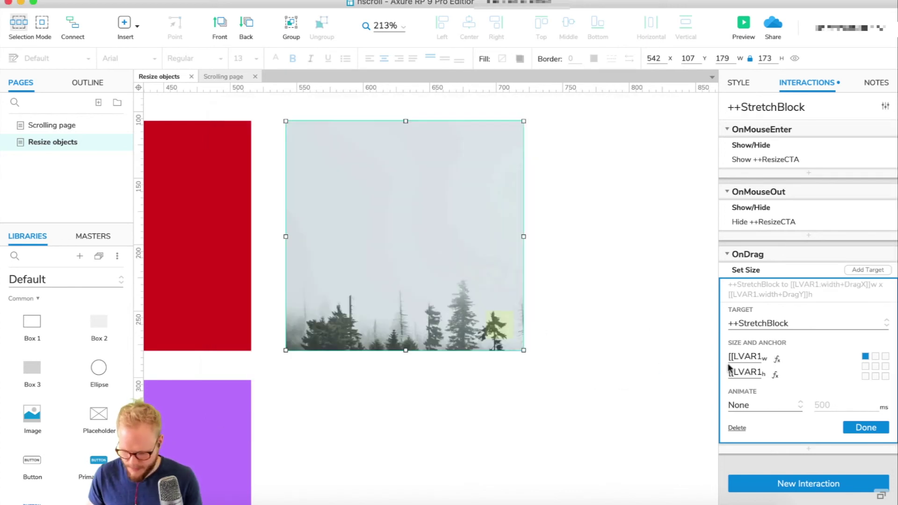
pyautogui.click(776, 375)
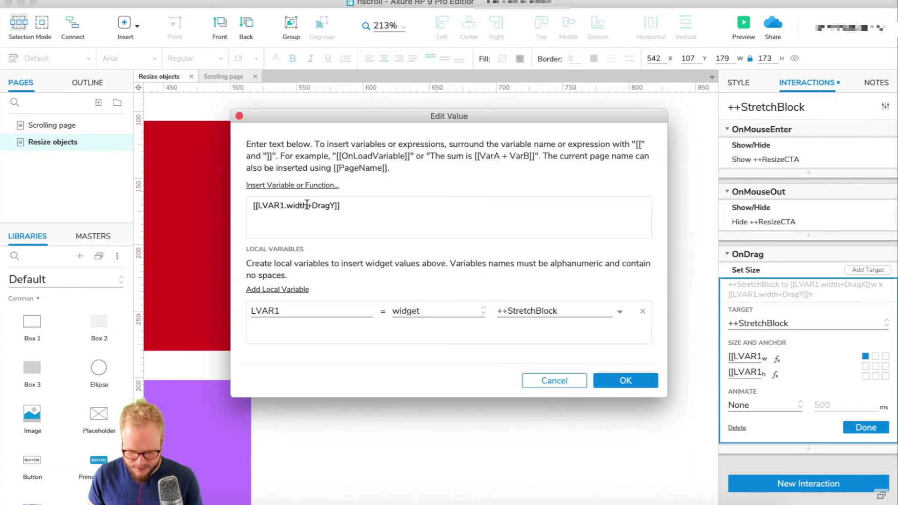
pyautogui.moveTo(307, 205); pyautogui.dragTo(287, 206)
pyautogui.write('height')
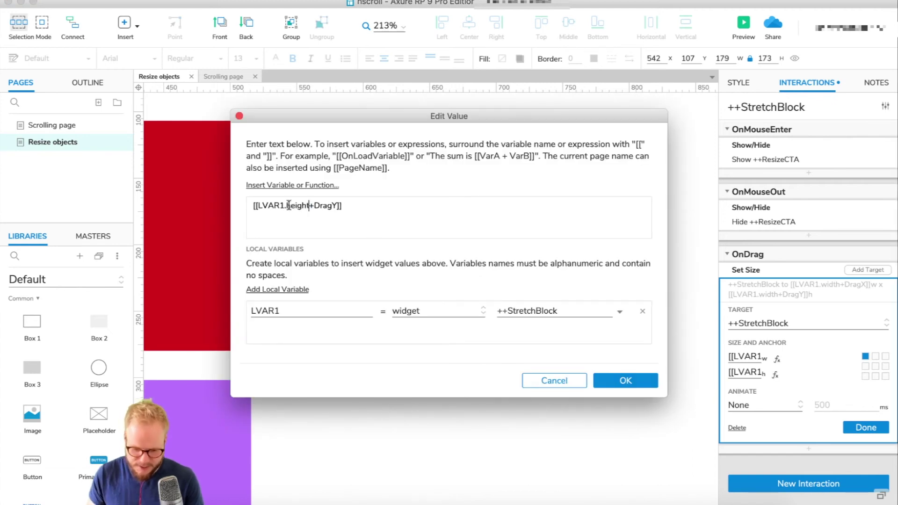
pyautogui.click(627, 380)
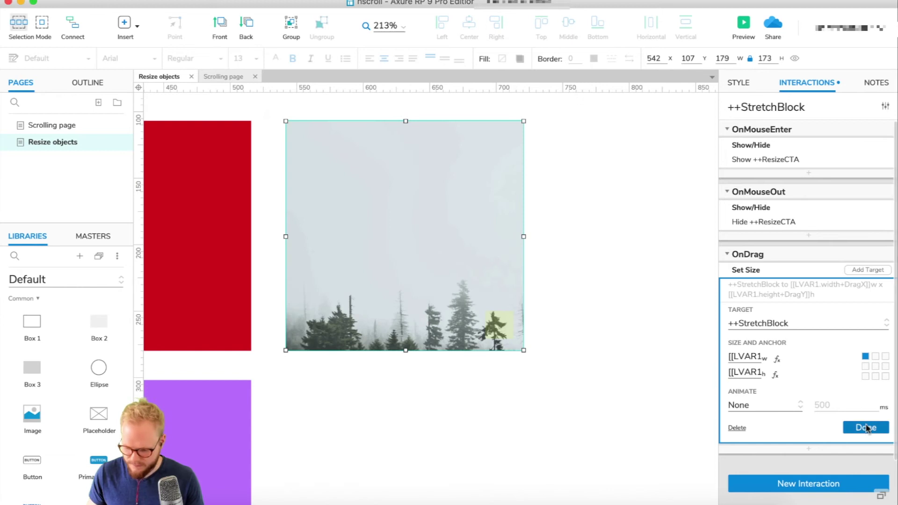
# Review both Set Size expressions, finish the action, deselect the image, and open the preview
pyautogui.click(777, 359)
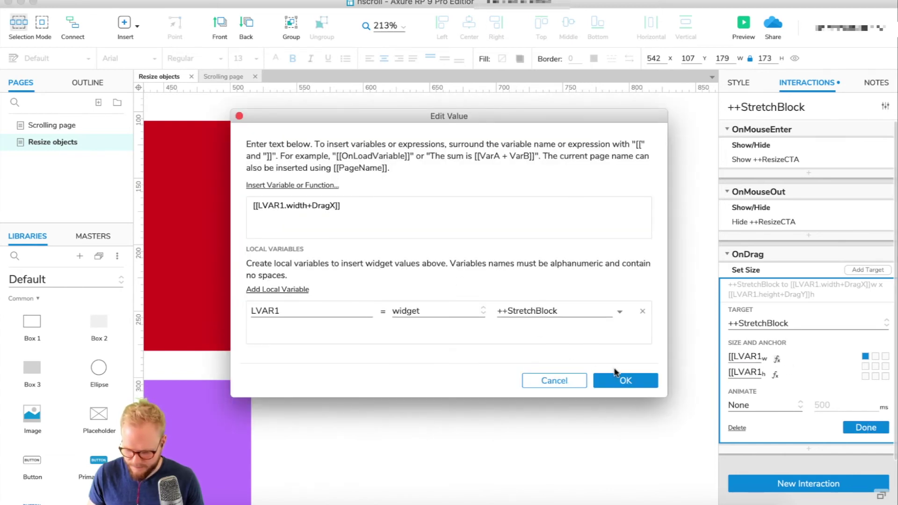
pyautogui.click(626, 381)
pyautogui.click(777, 375)
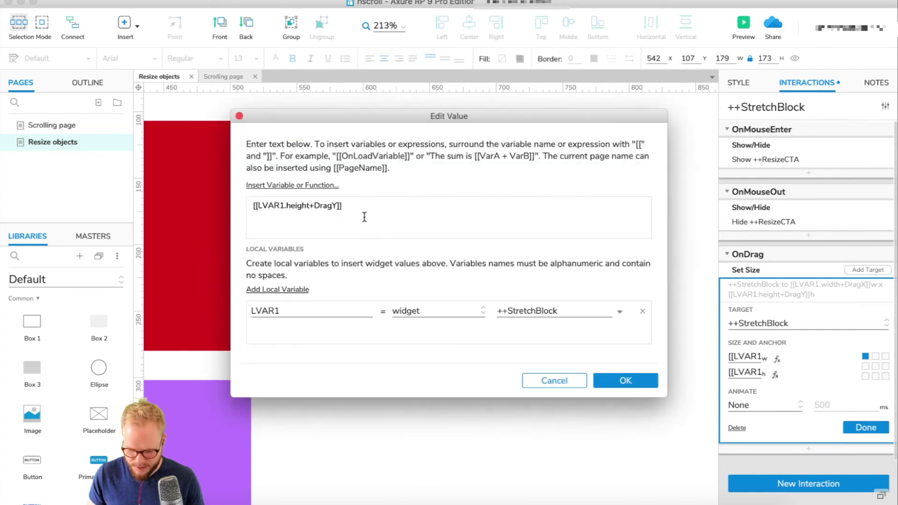
pyautogui.click(626, 380)
pyautogui.click(863, 427)
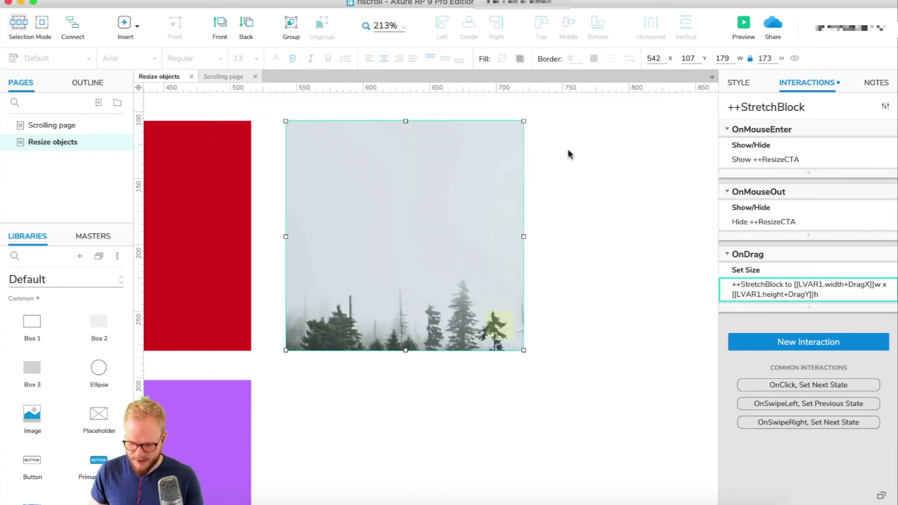
pyautogui.click(591, 135)
pyautogui.click(743, 24)
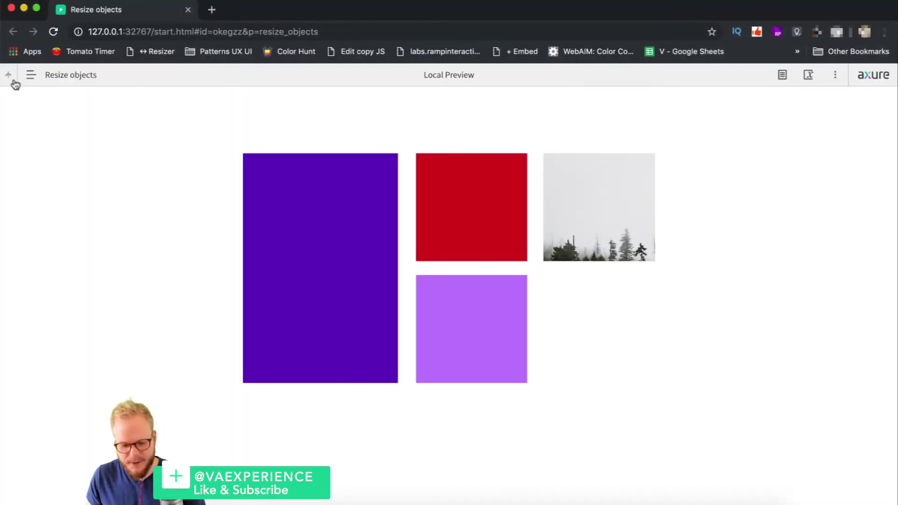
# Hide the preview toolbar, drag the forest image's corner outward to enlarge it, then close the tab
pyautogui.click(14, 78)
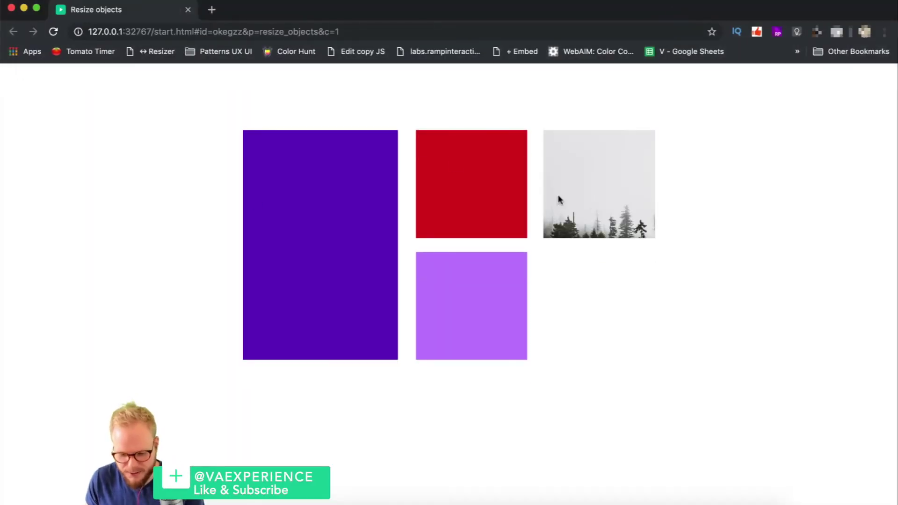
pyautogui.click(644, 226)
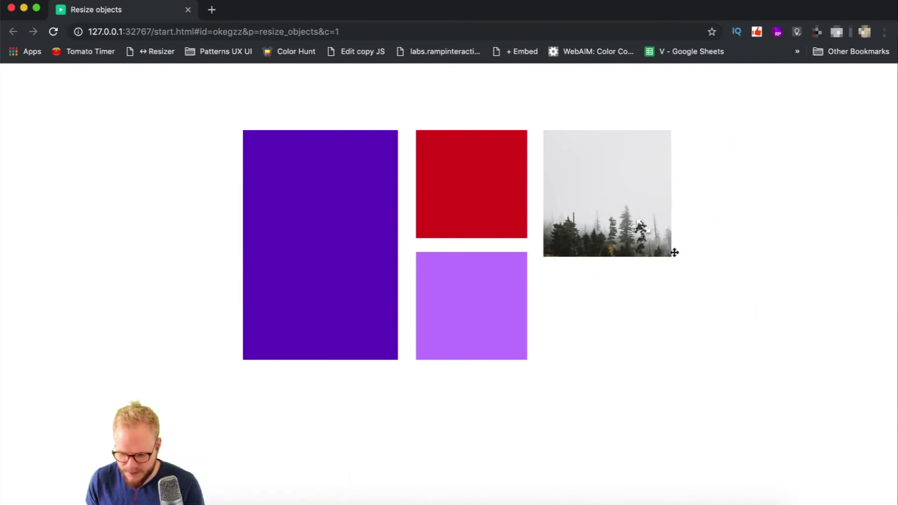
pyautogui.moveTo(674, 253); pyautogui.dragTo(792, 304)
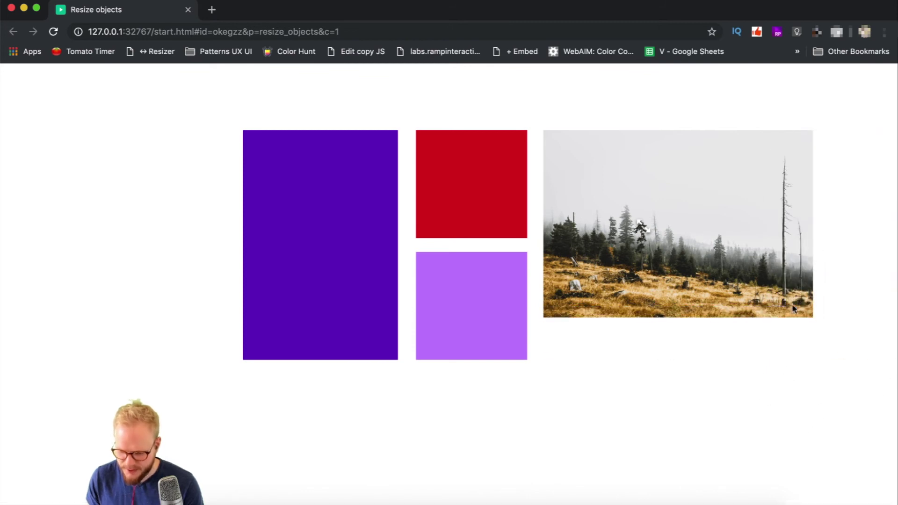
pyautogui.click(188, 10)
# Check the 547×365 image in ++StretchBlock's State1, then drag the preview block into a large square
pyautogui.doubleClick(487, 236)
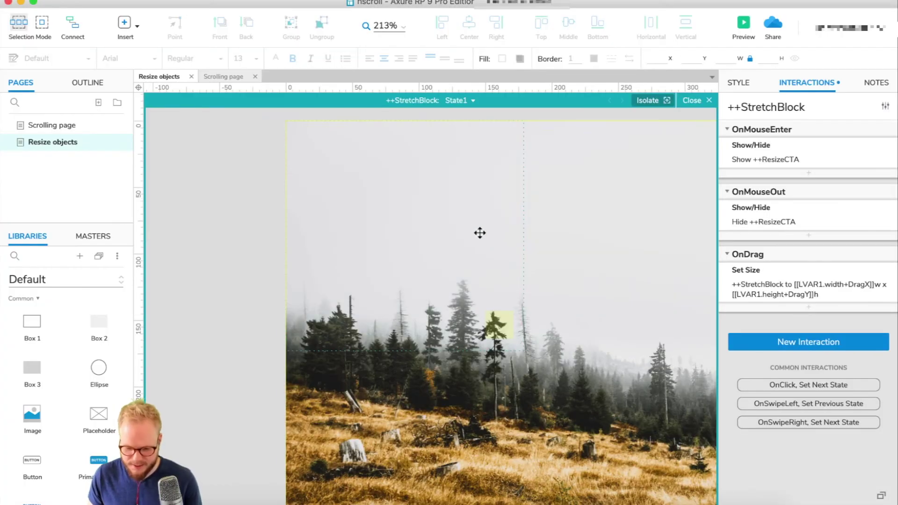
pyautogui.scroll(-6, 480, 232)
pyautogui.scroll(2, 543, 288)
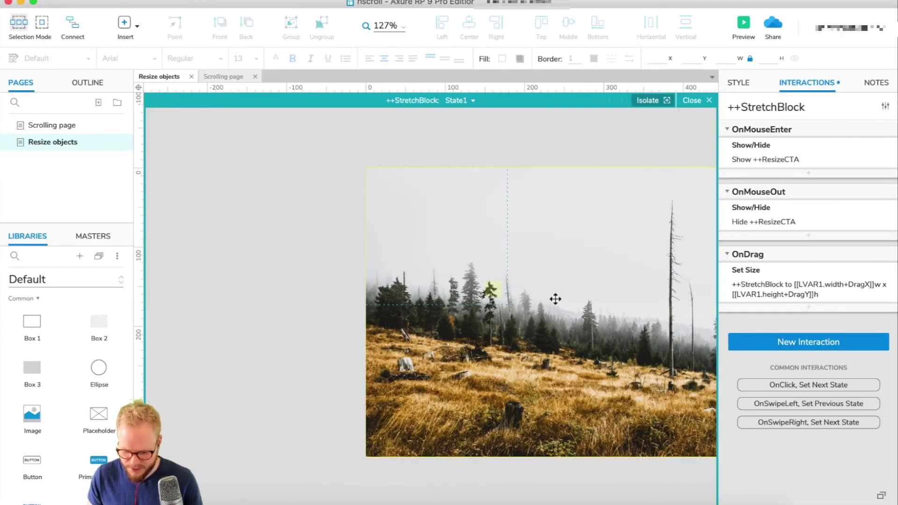
pyautogui.scroll(-4, 556, 299)
pyautogui.click(556, 298)
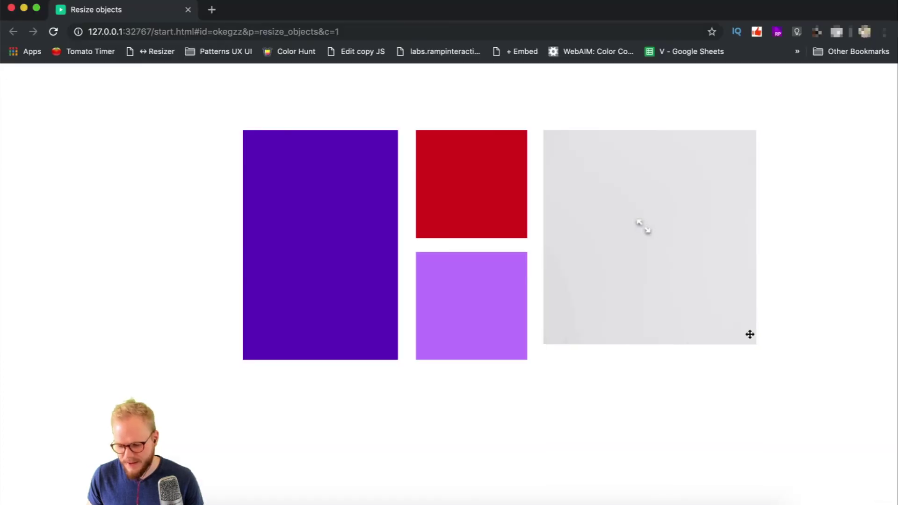
pyautogui.moveTo(750, 335); pyautogui.dragTo(826, 412)
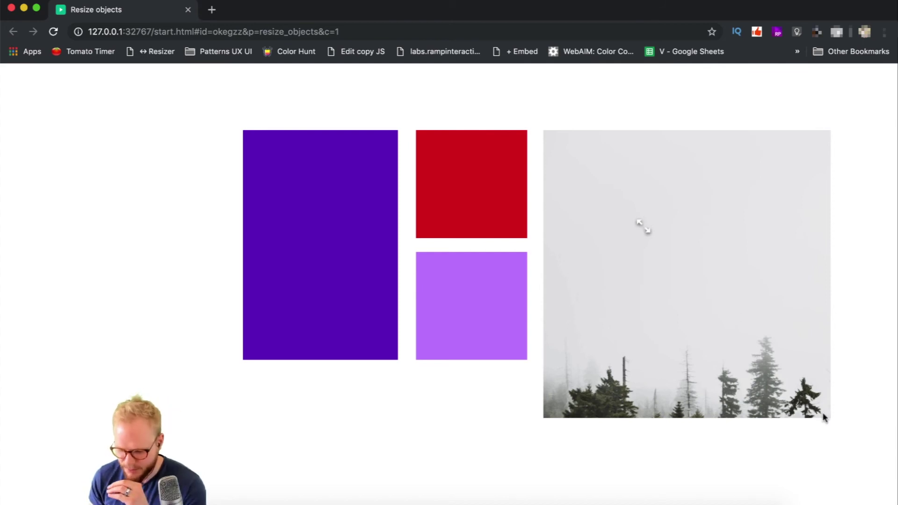
# Shrink the forest image to a small square, then re-stretch it into a wider-than-tall block
pyautogui.moveTo(826, 416); pyautogui.dragTo(598, 182)
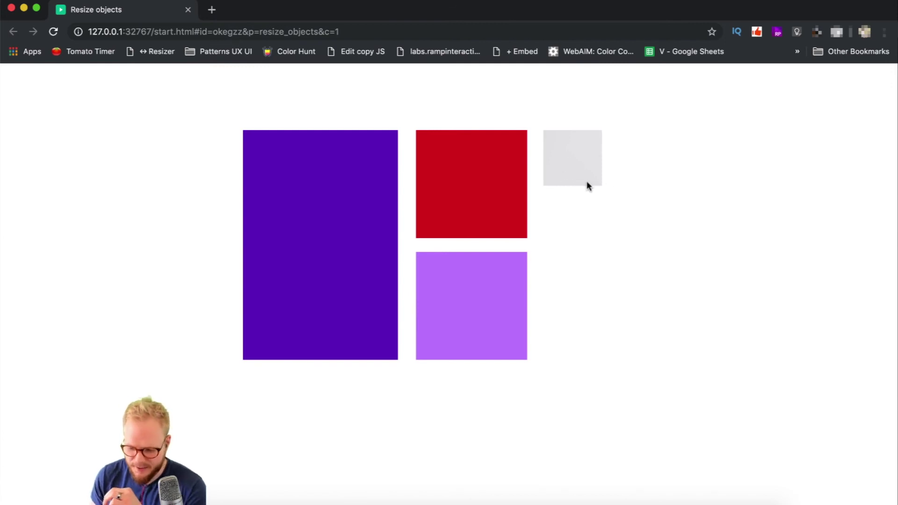
pyautogui.moveTo(588, 180); pyautogui.dragTo(773, 379)
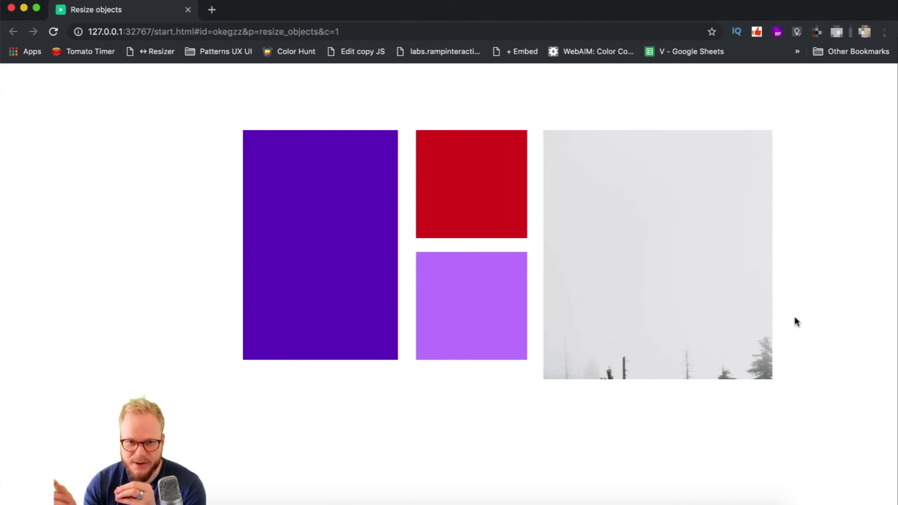
pyautogui.moveTo(752, 282); pyautogui.dragTo(690, 267)
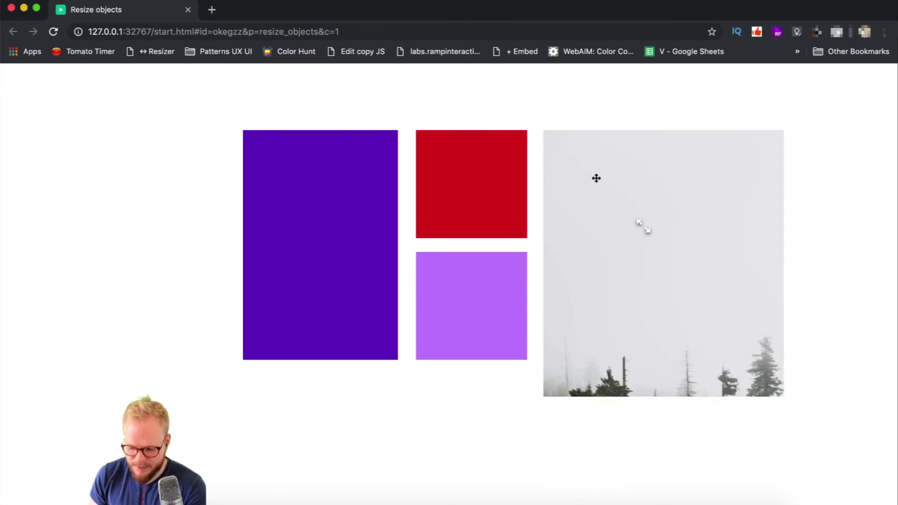
pyautogui.moveTo(622, 200); pyautogui.dragTo(709, 171)
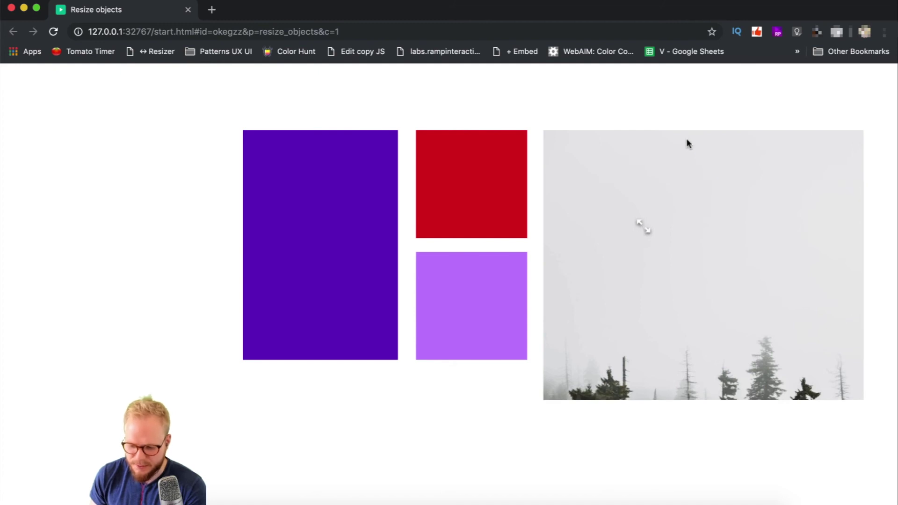
# Back in Axure, inspect ++ResizeCTA inside ++StretchBlock's State1, return to the page, and clear the selection
pyautogui.press('super+Tab')
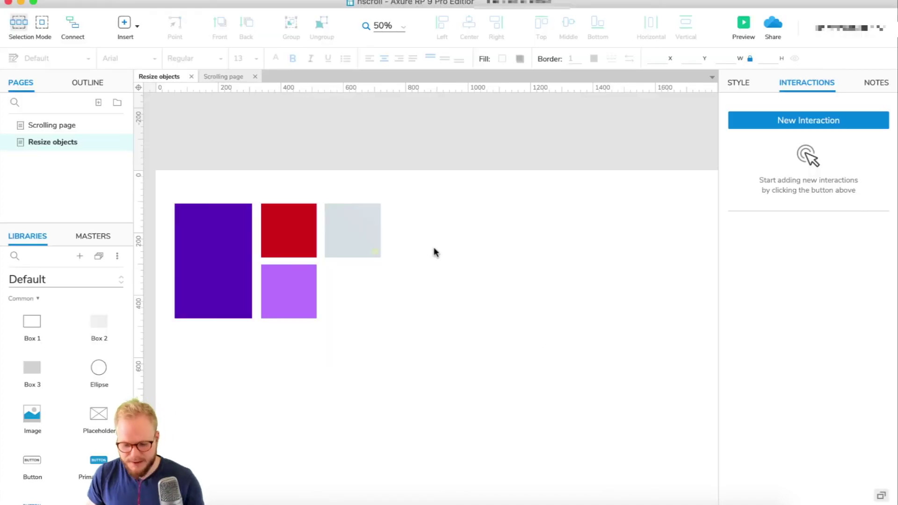
pyautogui.click(372, 241)
pyautogui.scroll(1, 242, 236)
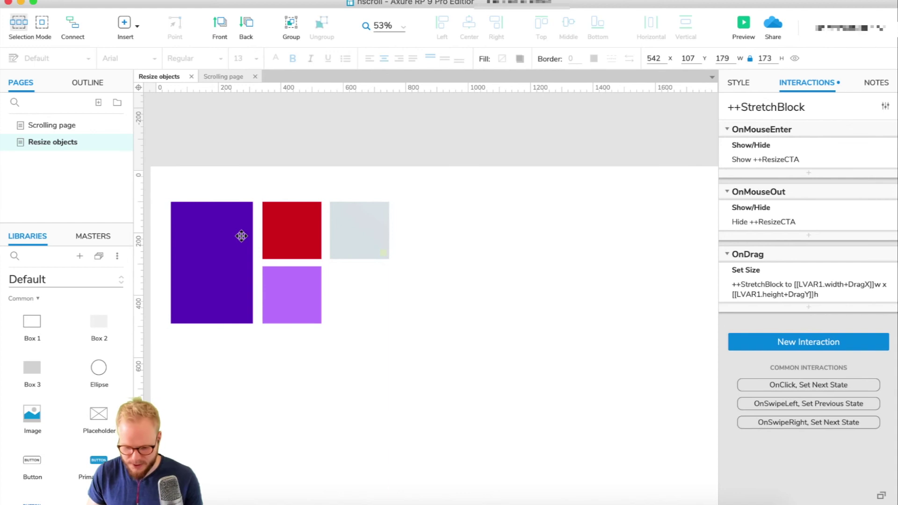
pyautogui.scroll(10, 241, 236)
pyautogui.doubleClick(513, 271)
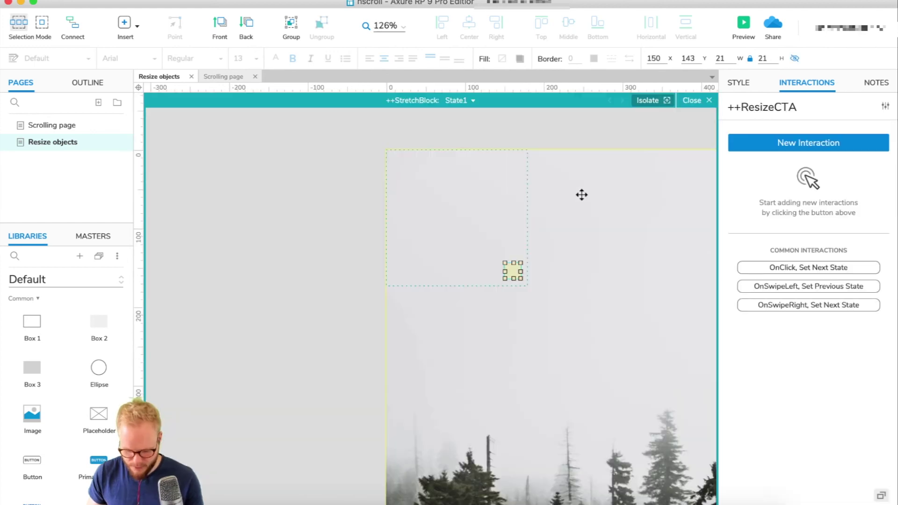
pyautogui.click(694, 118)
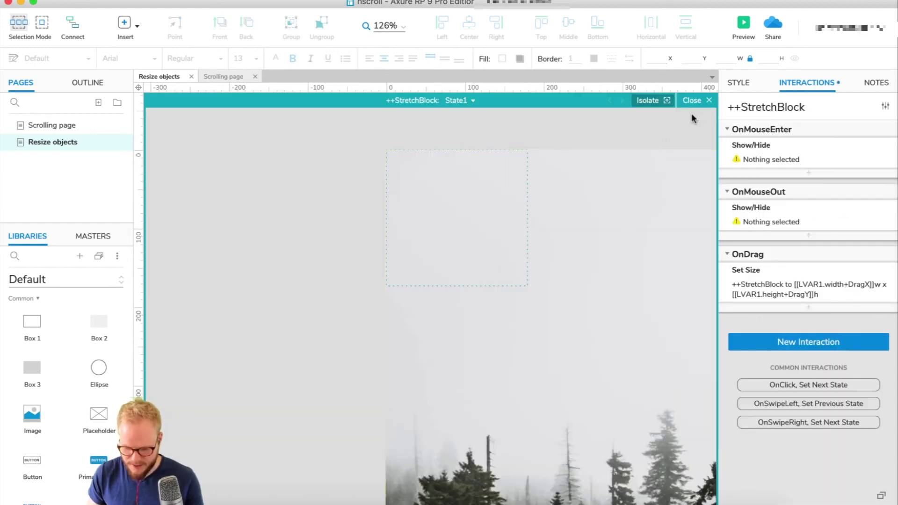
pyautogui.click(692, 100)
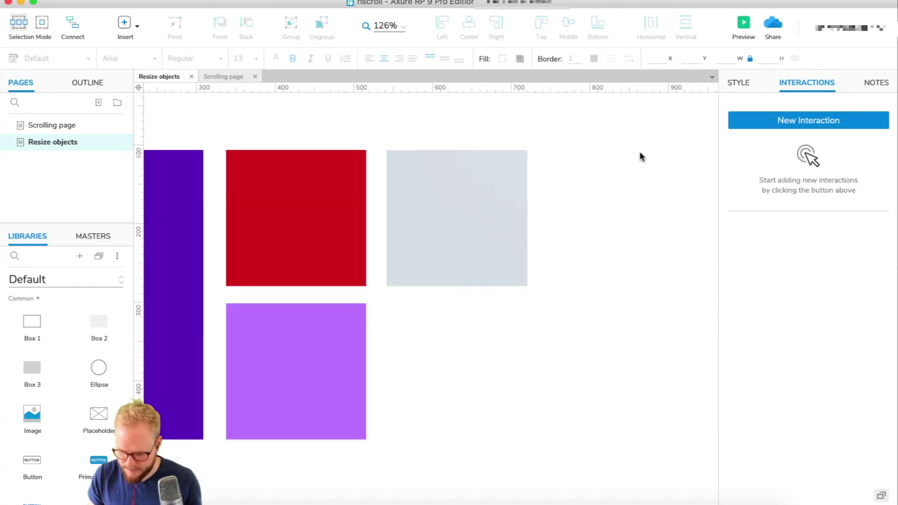
pyautogui.click(483, 210)
pyautogui.click(516, 264)
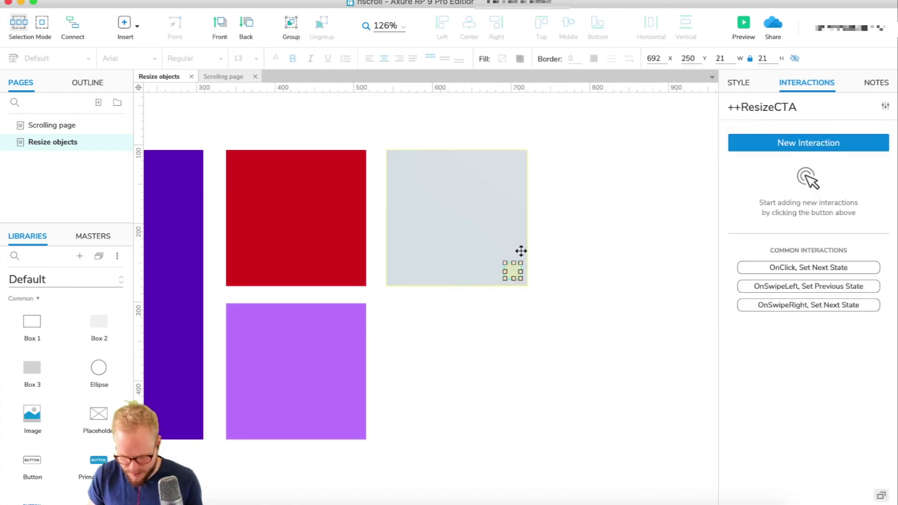
pyautogui.click(545, 279)
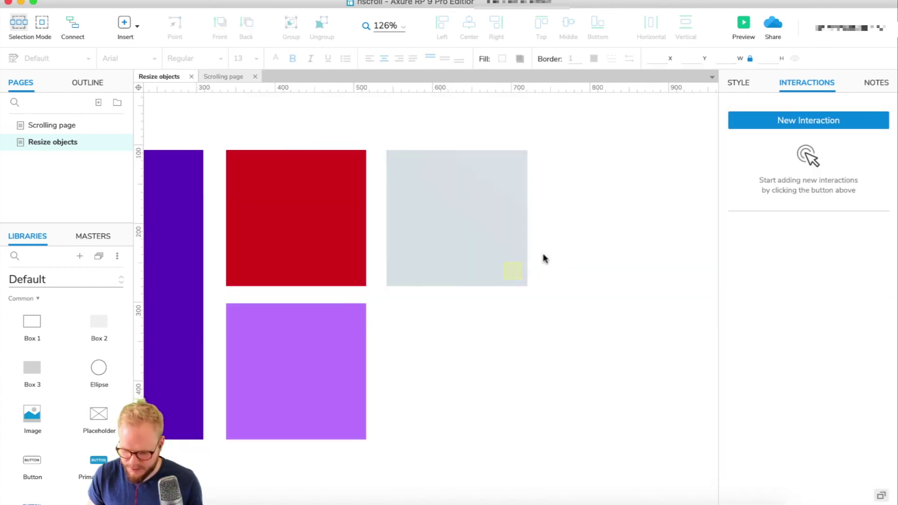
pyautogui.click(796, 120)
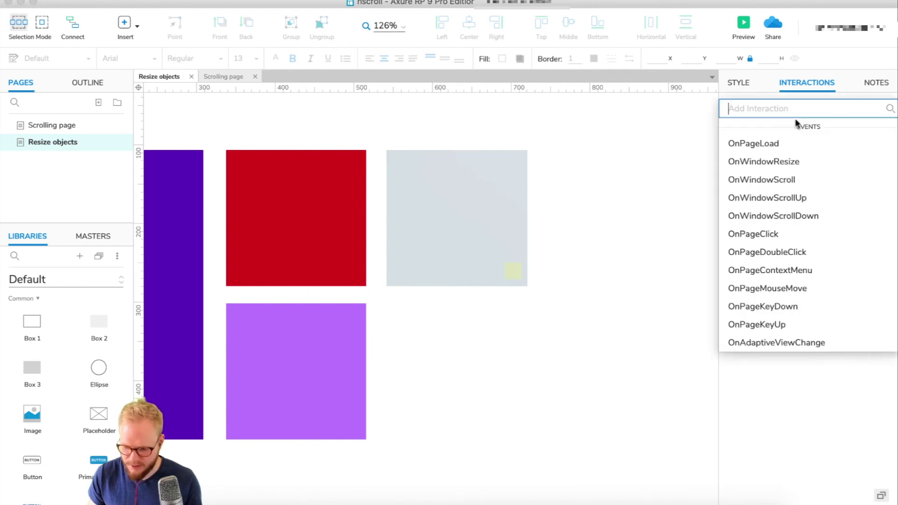
# Add an OnPageMouseMove action that moves ++ResizeCTA to an absolute position
pyautogui.click(781, 290)
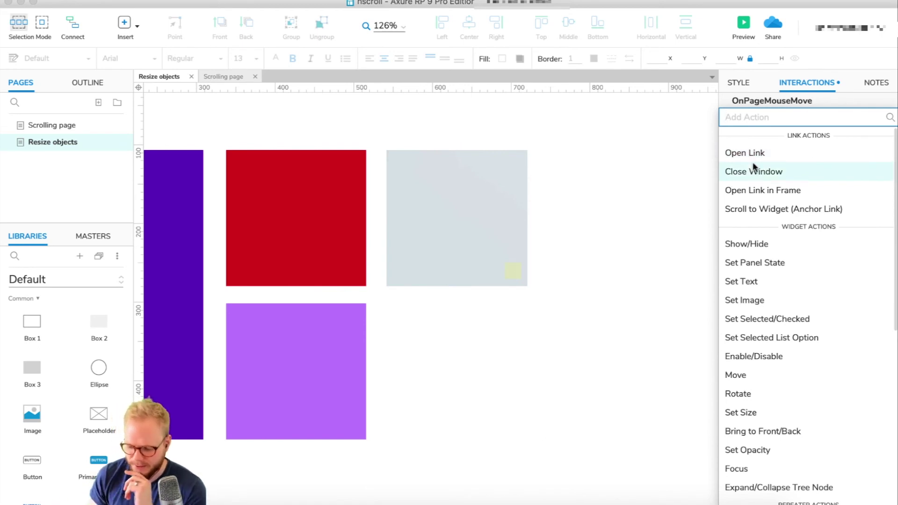
pyautogui.click(748, 376)
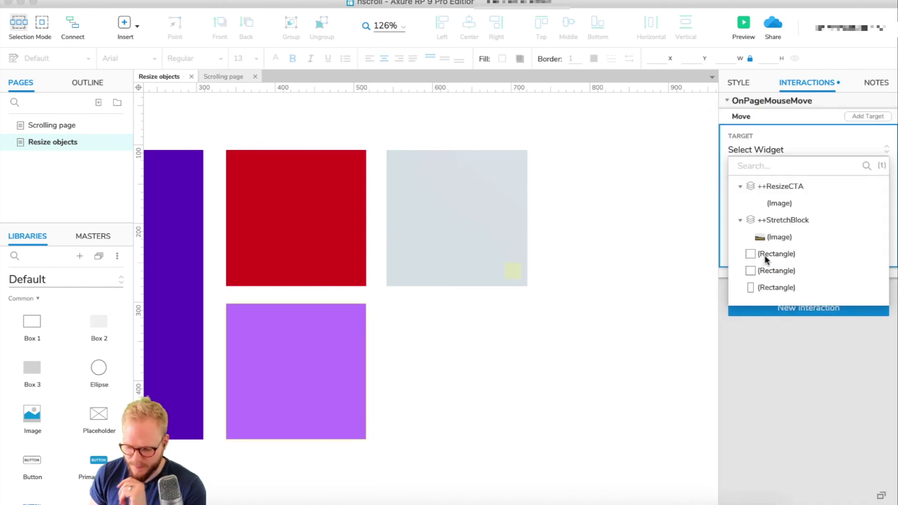
pyautogui.click(785, 186)
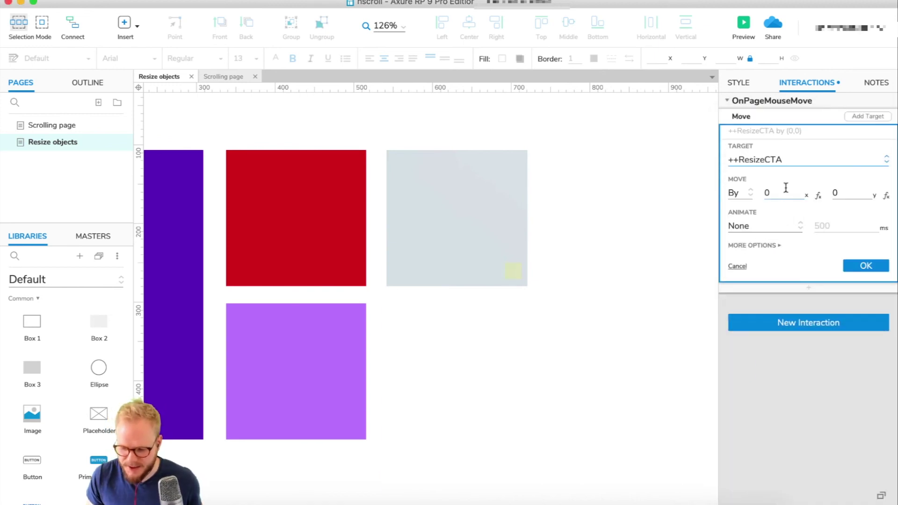
pyautogui.click(744, 193)
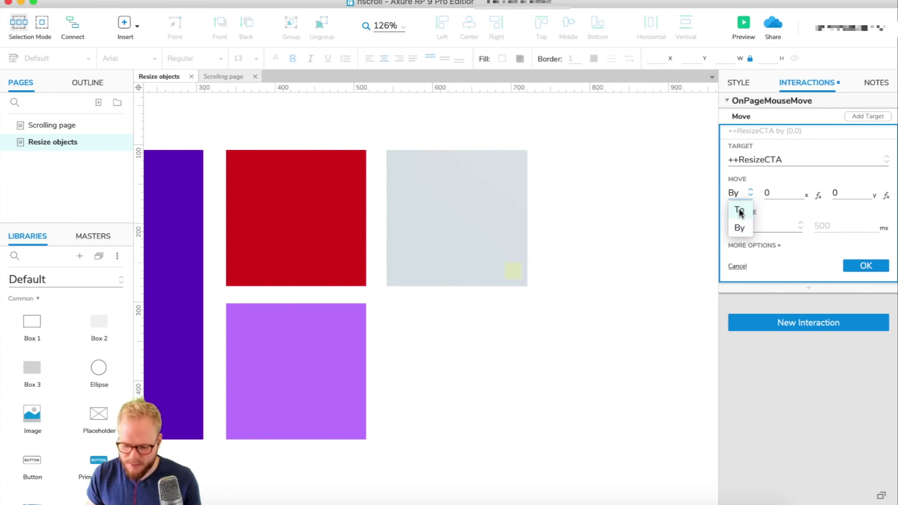
pyautogui.click(740, 211)
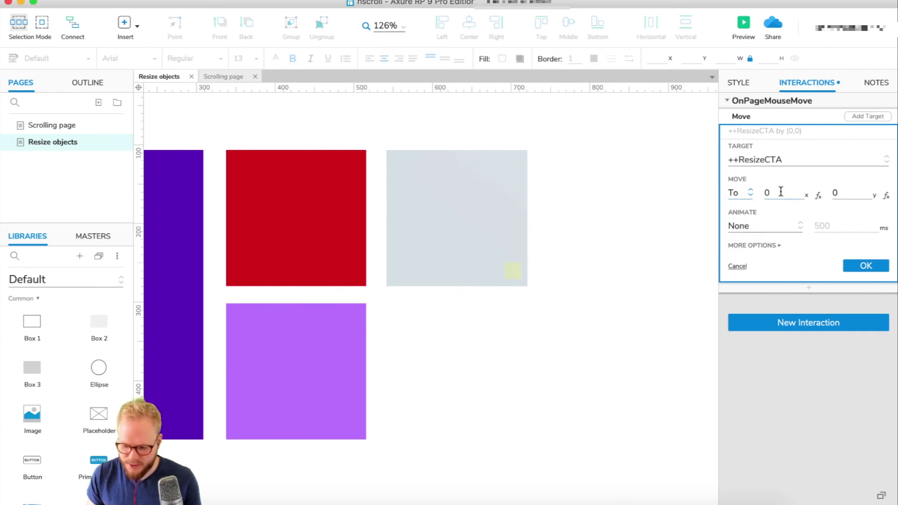
# Set the move target to x [[Cursor.x+5]] and y [[Cursor.y+5]], then save the action
pyautogui.click(819, 196)
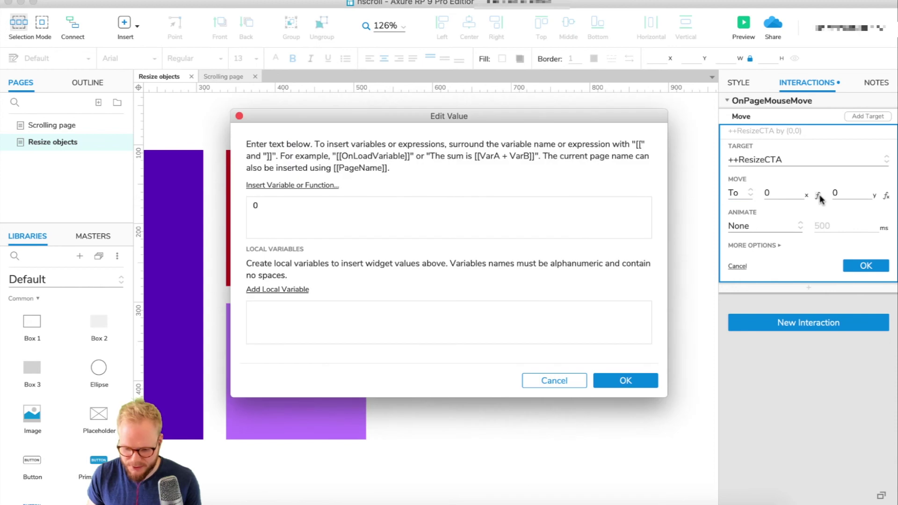
pyautogui.click(273, 184)
pyautogui.write('cursor')
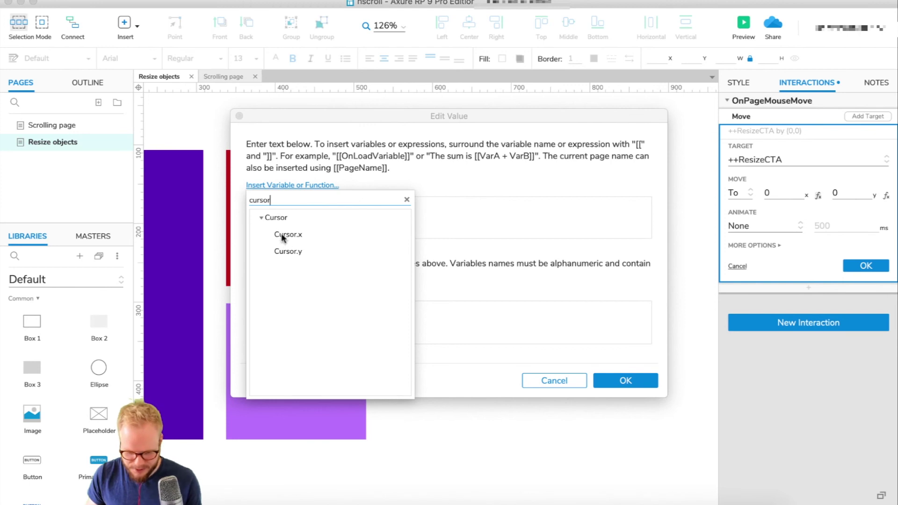
pyautogui.click(287, 234)
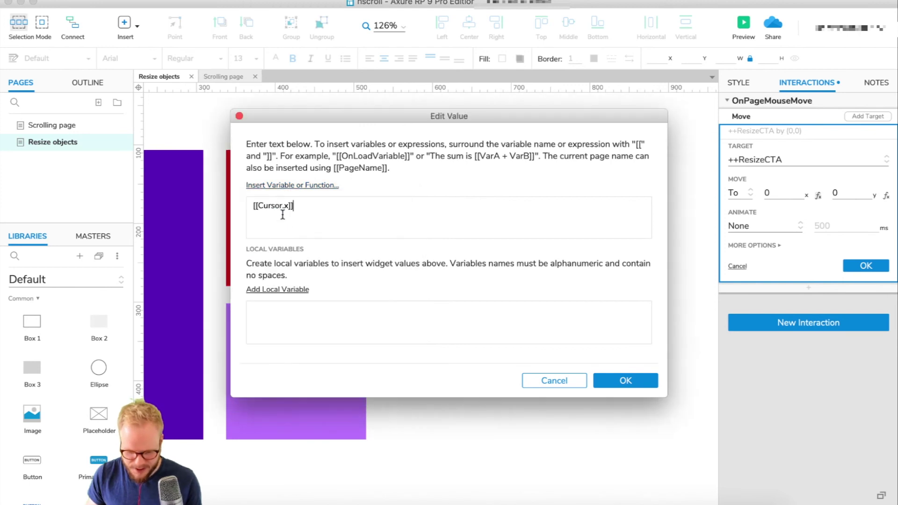
pyautogui.write('+5')
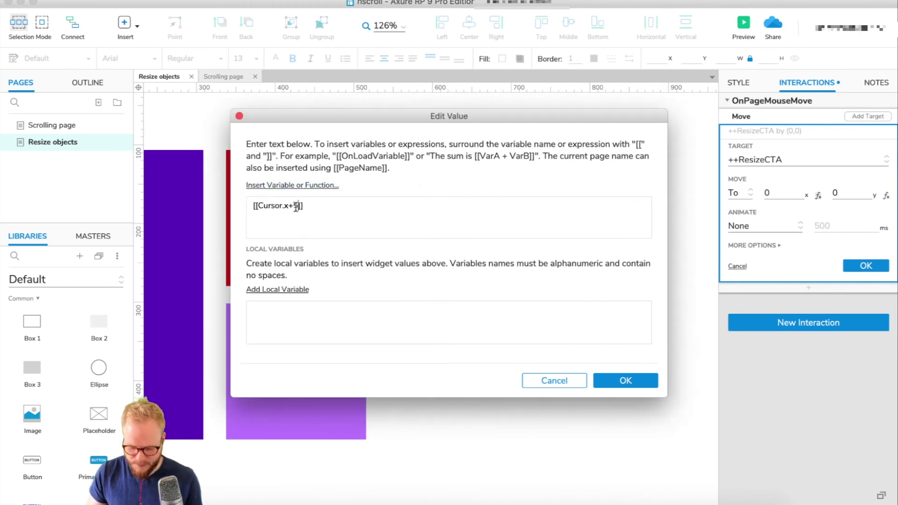
pyautogui.click(632, 378)
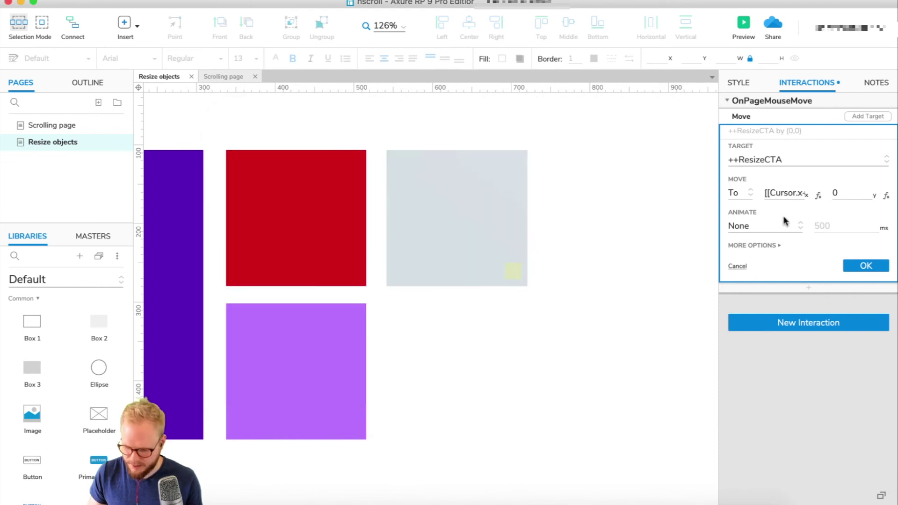
pyautogui.click(795, 193)
pyautogui.click(849, 194)
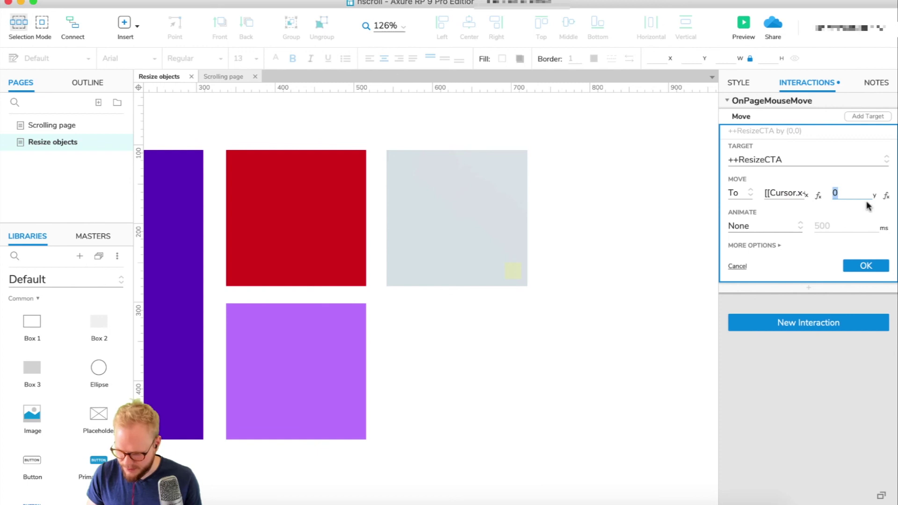
pyautogui.hotkey('ctrl', 'v')
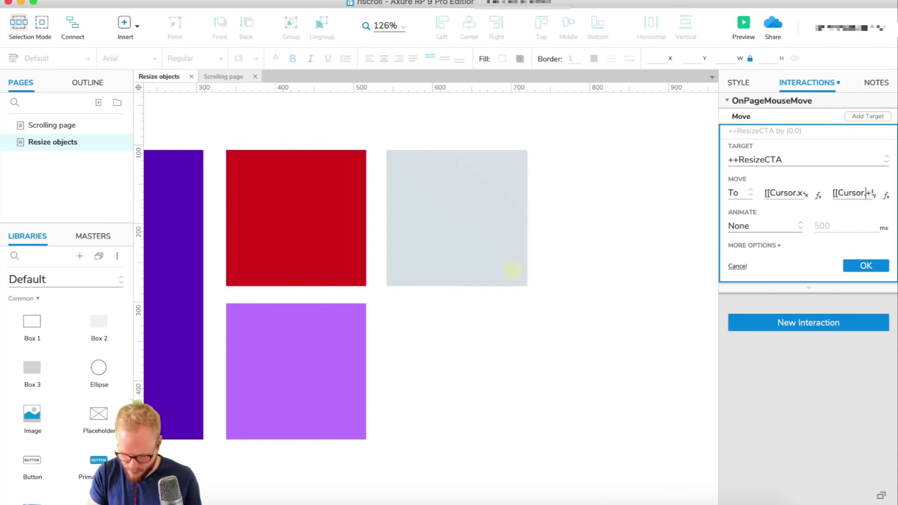
pyautogui.moveTo(868, 194)
pyautogui.mouseDown()
pyautogui.moveTo(893, 196)
pyautogui.moveTo(869, 194)
pyautogui.mouseUp()
pyautogui.click(867, 264)
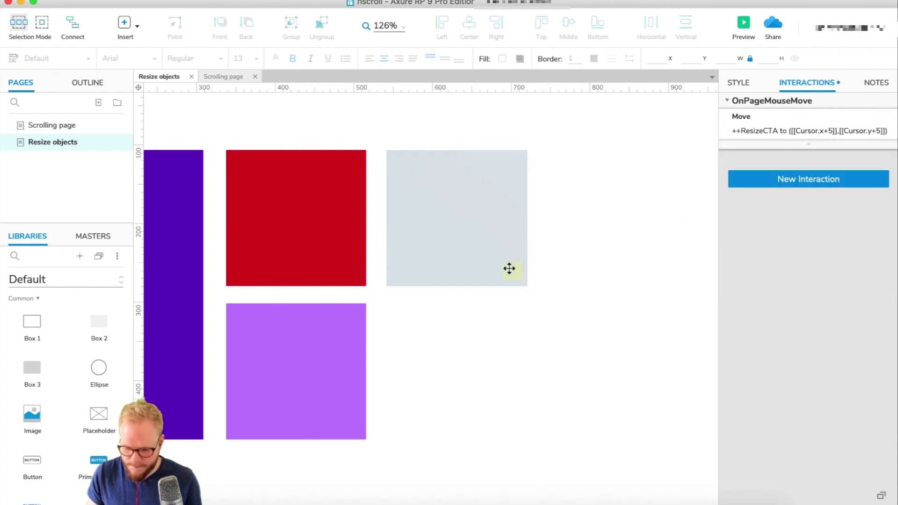
pyautogui.click(484, 199)
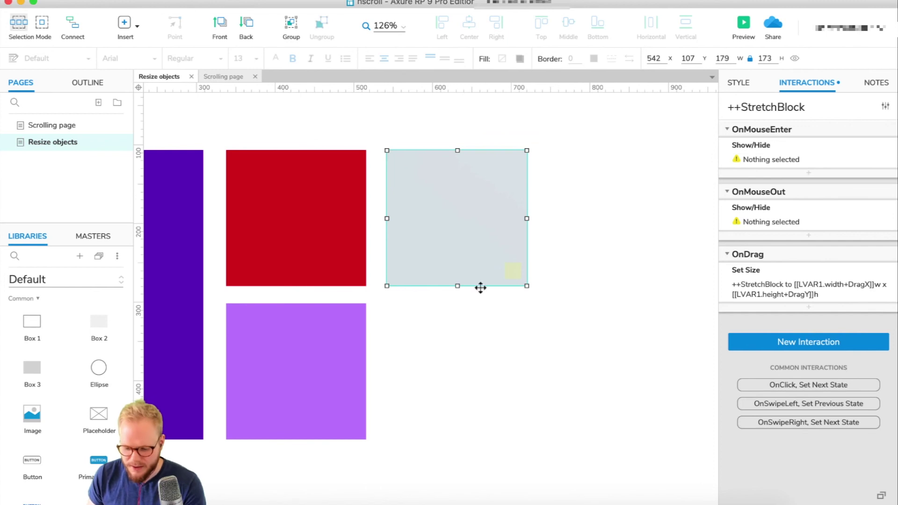
# Make ++StretchBlock's OnMouseEnter action show ++ResizeCTA
pyautogui.click(513, 270)
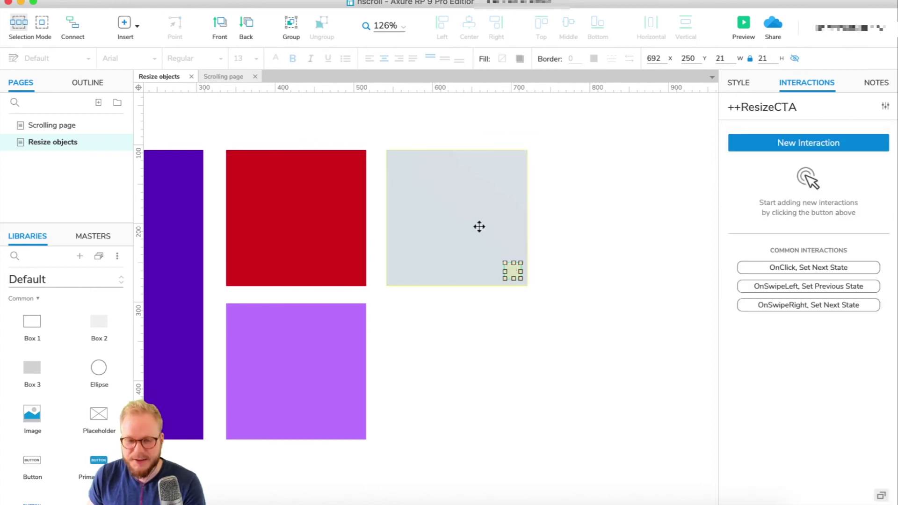
pyautogui.click(589, 220)
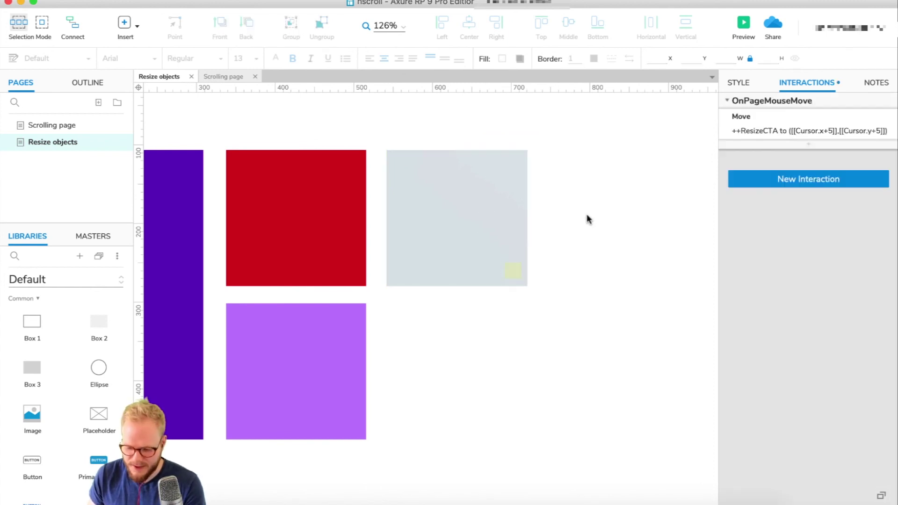
pyautogui.click(440, 219)
pyautogui.click(767, 162)
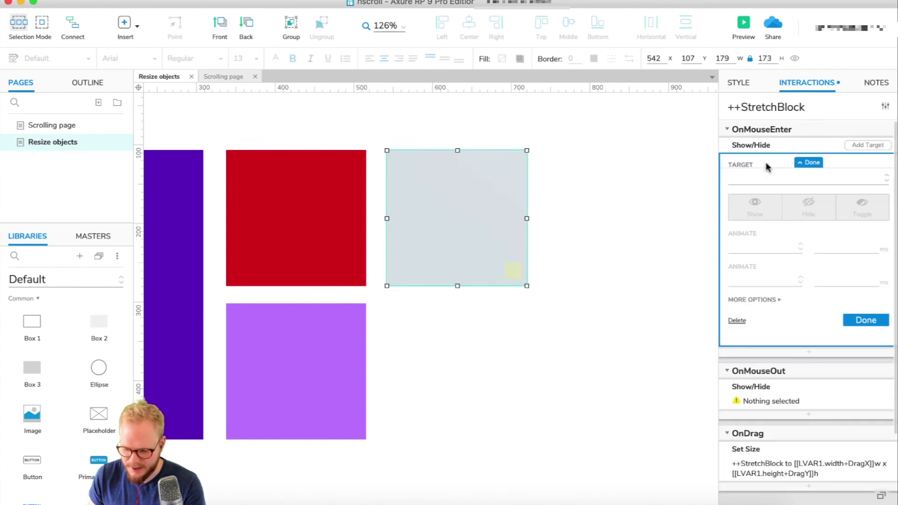
pyautogui.click(756, 180)
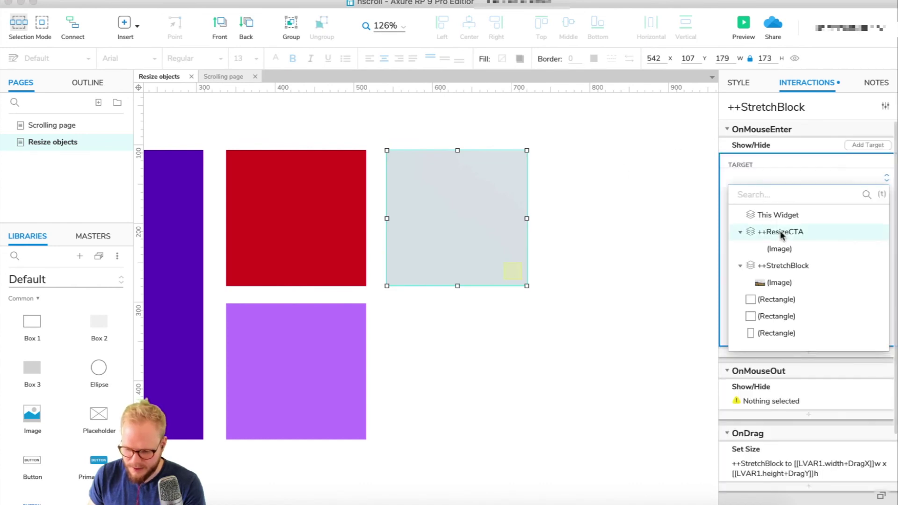
pyautogui.click(778, 232)
pyautogui.click(866, 297)
# Set ++StretchBlock's OnMouseOut action to hide ++ResizeCTA, then preview the page in Chrome
pyautogui.click(777, 228)
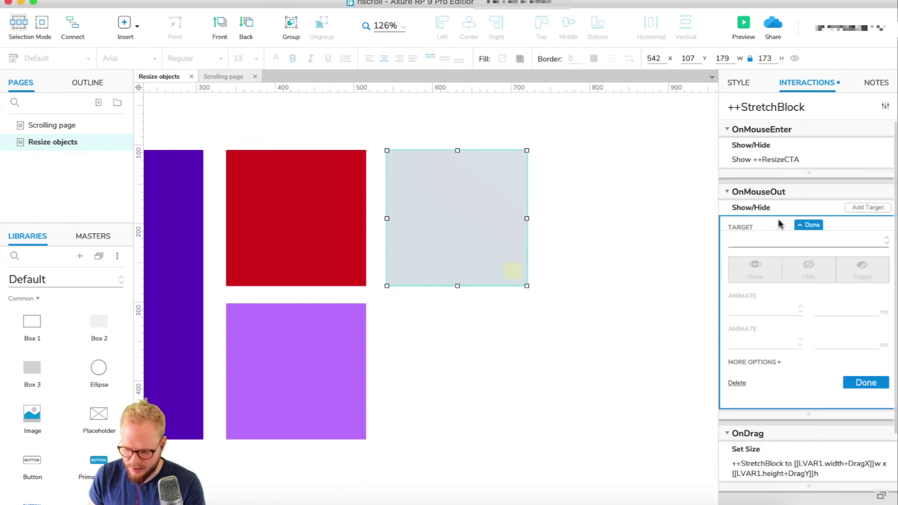
pyautogui.click(756, 243)
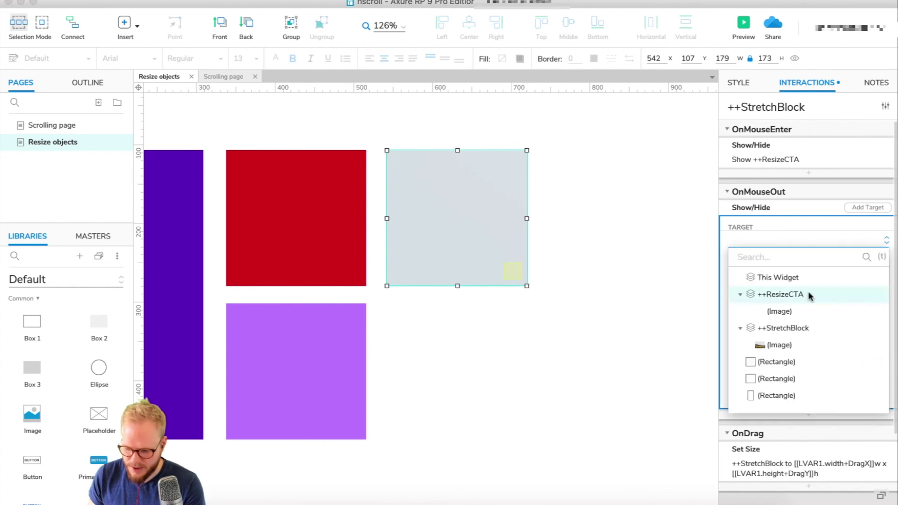
pyautogui.click(753, 292)
pyautogui.click(809, 277)
pyautogui.click(866, 360)
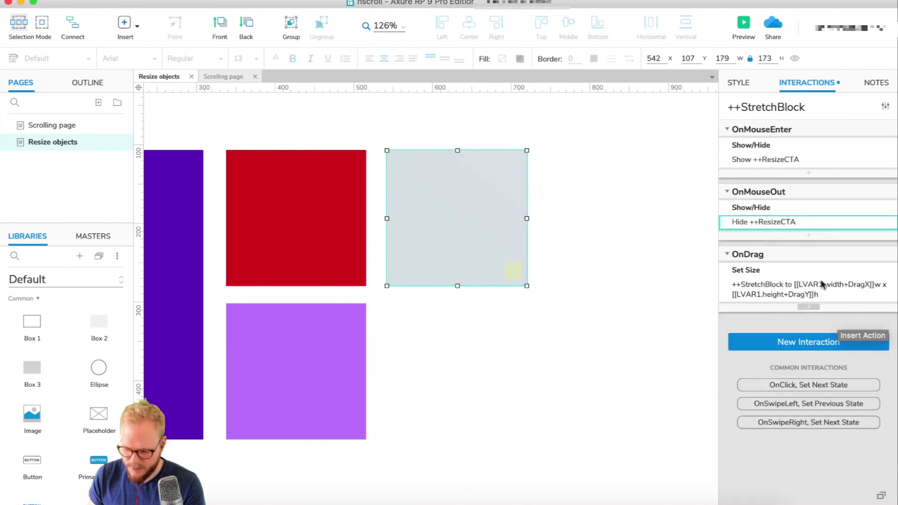
pyautogui.click(675, 207)
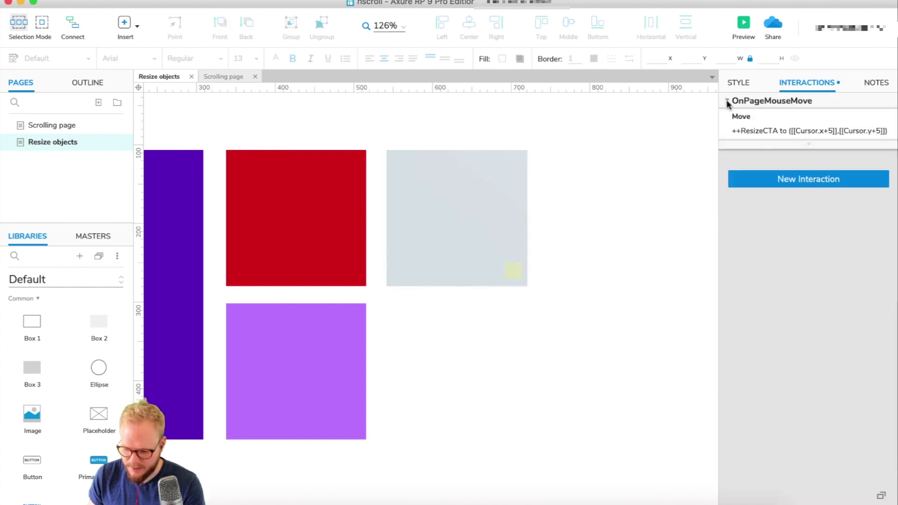
pyautogui.click(744, 24)
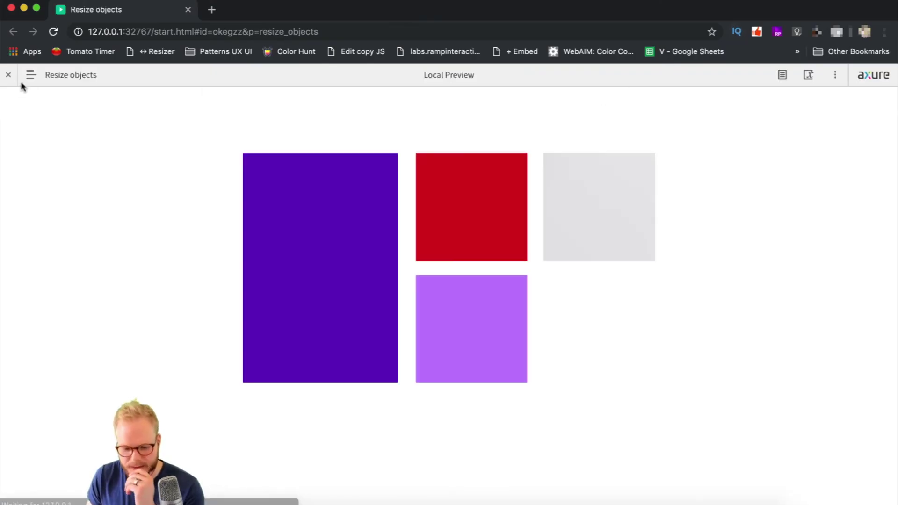
# Hide the preview toolbar and drag-stretch the forest image panel until it is roughly square, showing the trees
pyautogui.click(8, 80)
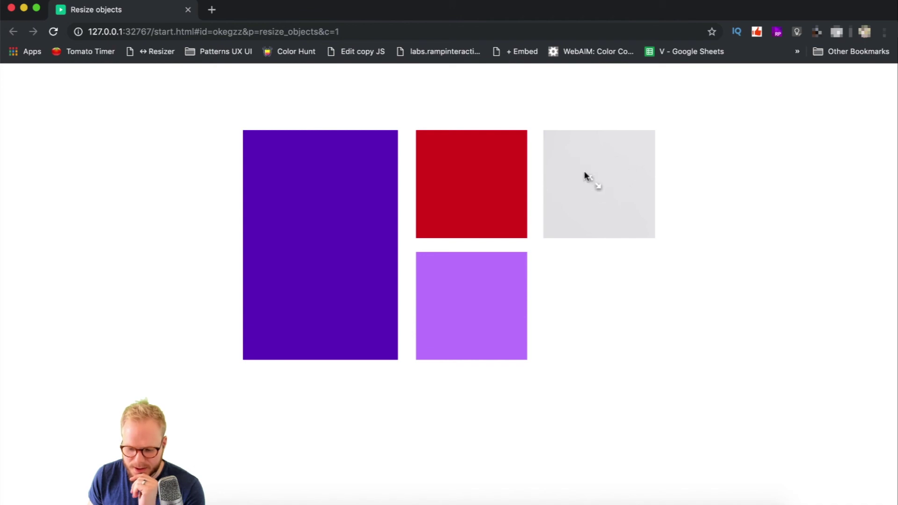
pyautogui.moveTo(639, 216); pyautogui.dragTo(774, 355)
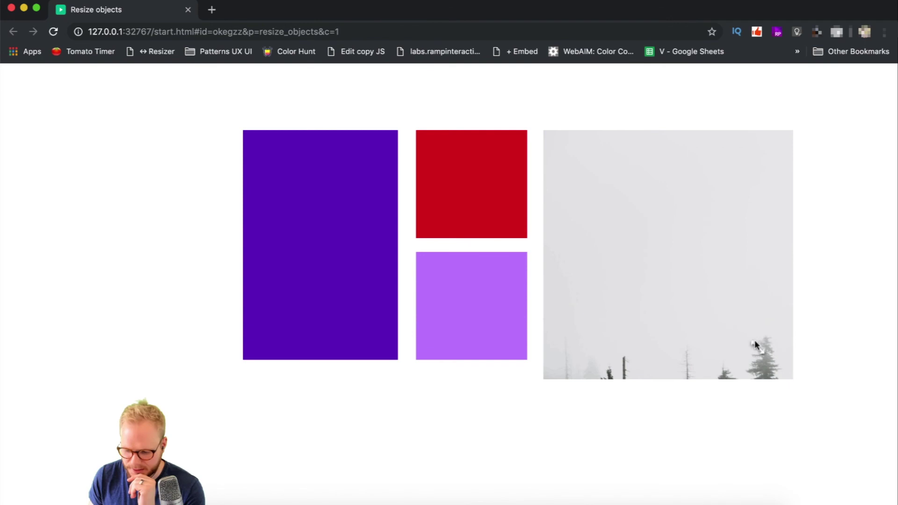
pyautogui.scroll(-5, 636, 231)
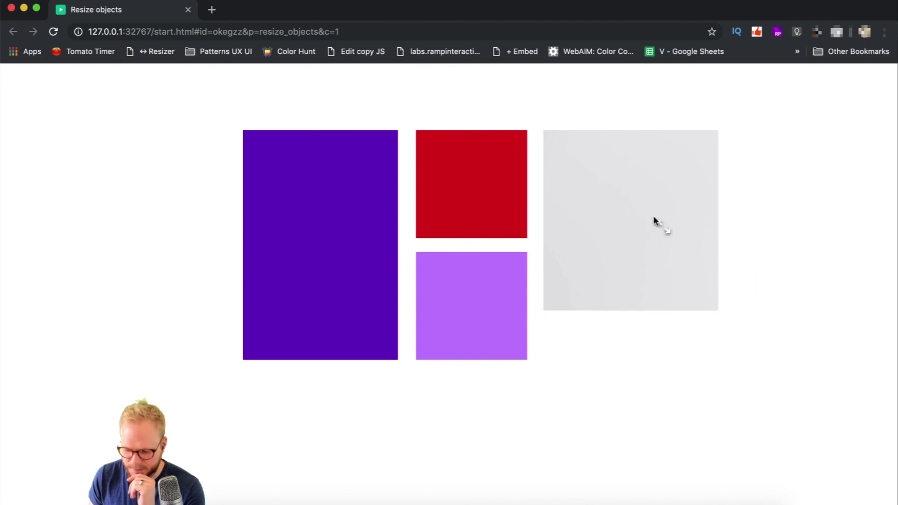
pyautogui.scroll(-4, 623, 183)
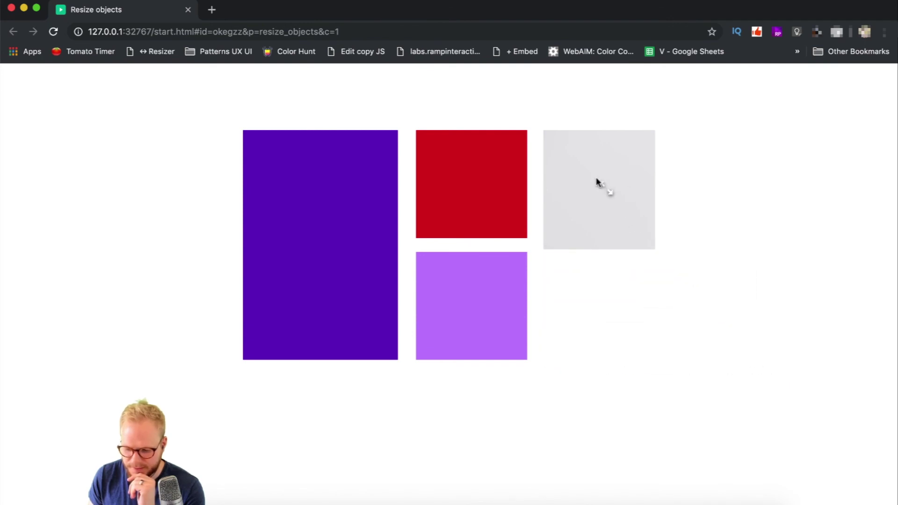
pyautogui.moveTo(639, 226); pyautogui.dragTo(700, 291)
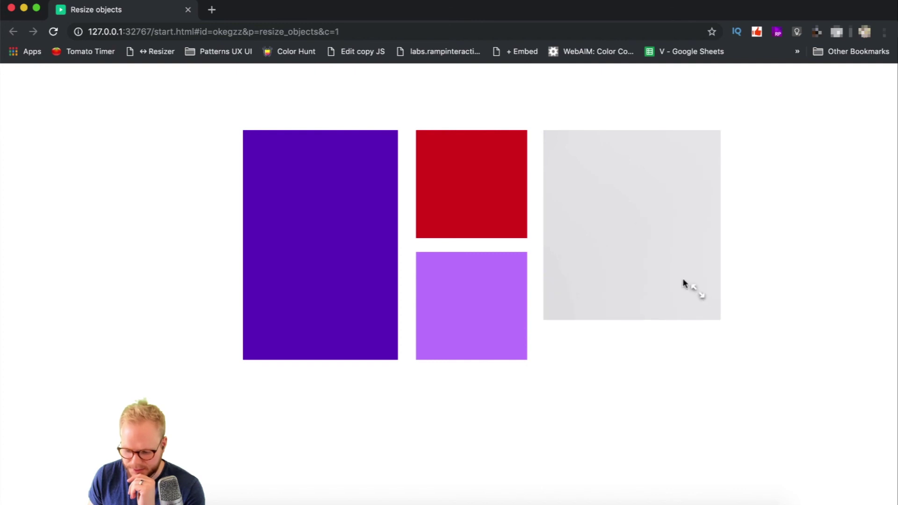
pyautogui.scroll(-3, 666, 268)
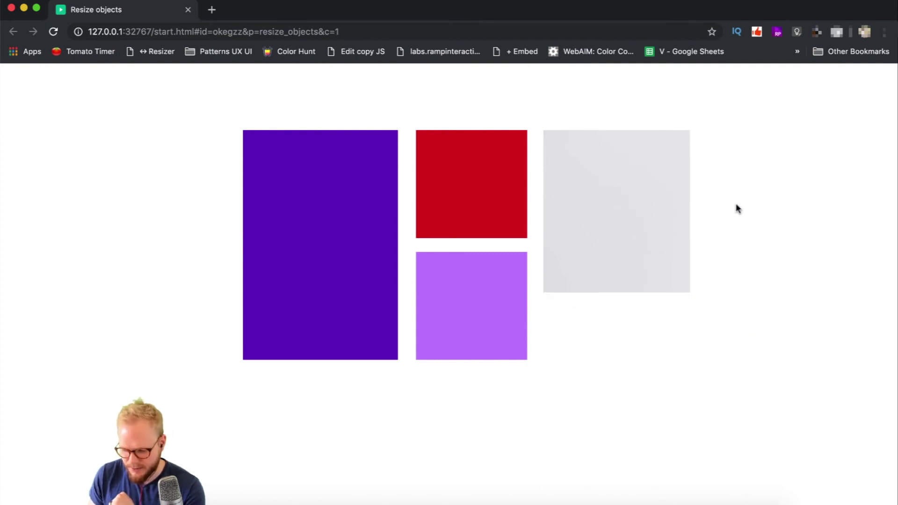
pyautogui.moveTo(688, 278); pyautogui.dragTo(797, 394)
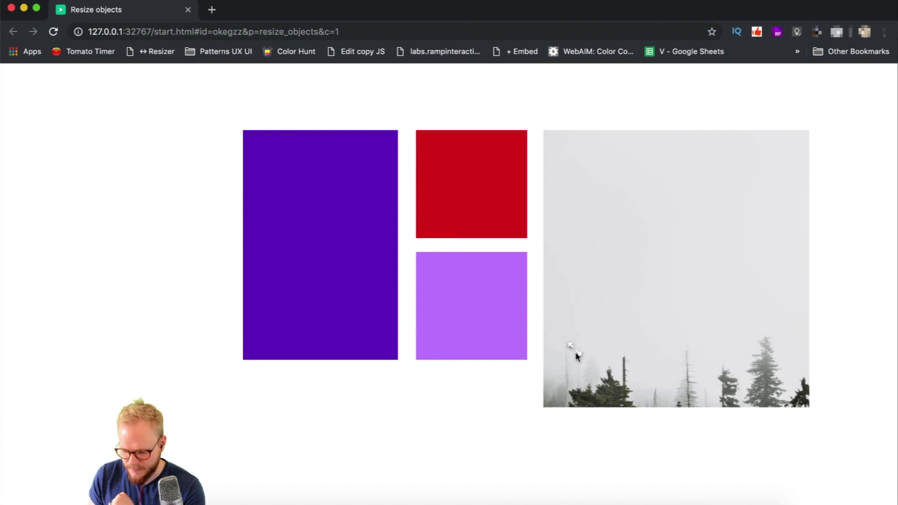
pyautogui.moveTo(771, 377); pyautogui.dragTo(808, 348)
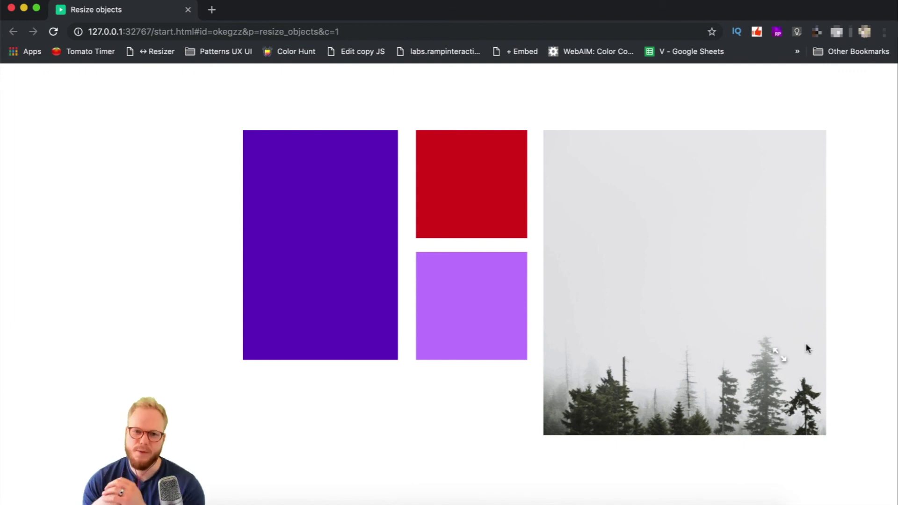